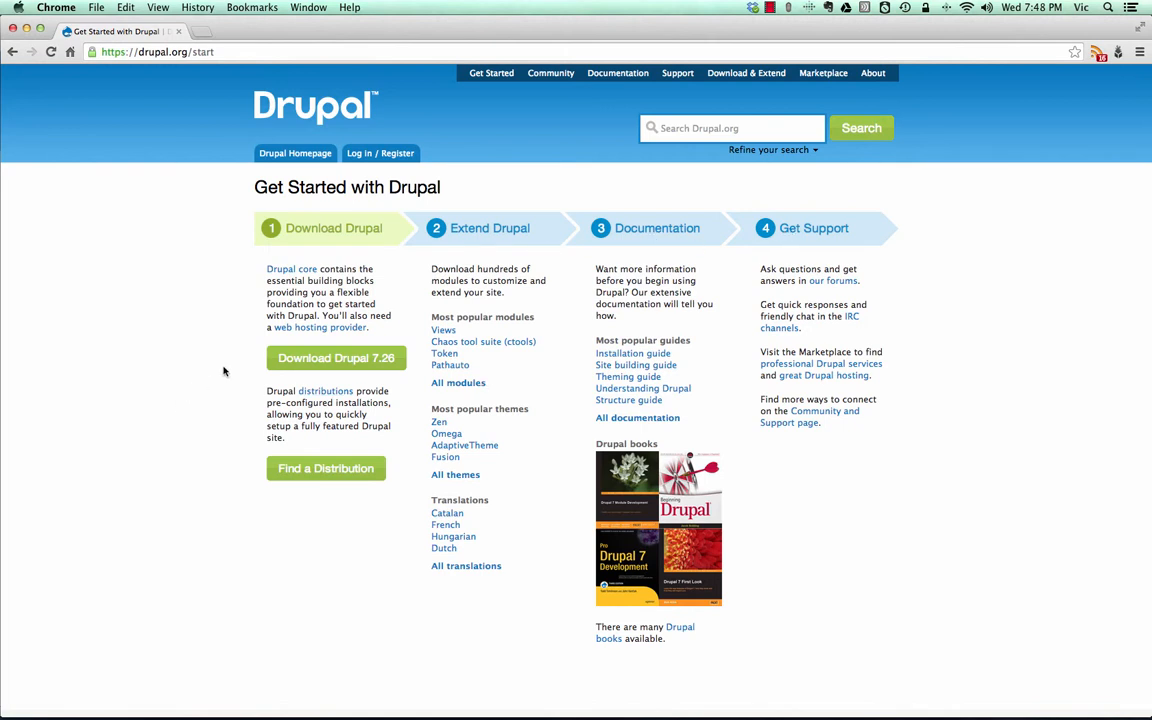
- Download the recommended Drupal core release 7.26 as a zip archive
{"action": "left_click", "coordinate": [310, 362]}
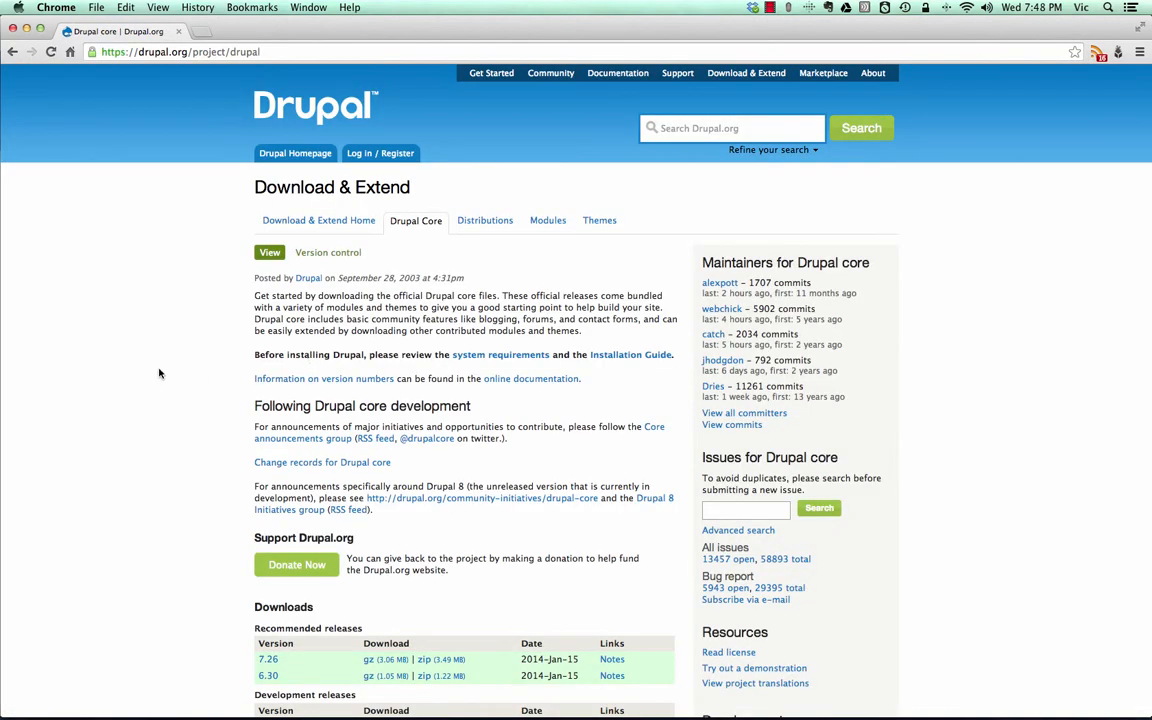
{"action": "scroll", "coordinate": [159, 373], "scroll_direction": "down", "scroll_amount": 1}
{"action": "scroll", "coordinate": [177, 470], "scroll_direction": "down", "scroll_amount": 2}
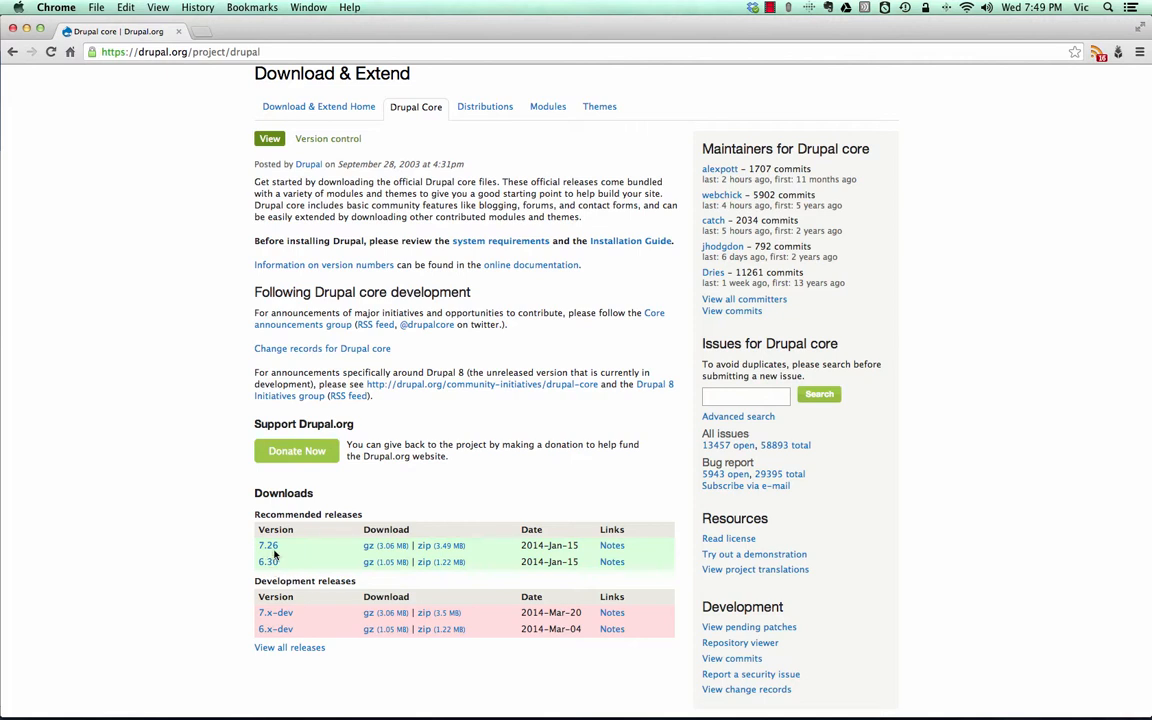
{"action": "scroll", "coordinate": [275, 554], "scroll_direction": "up", "scroll_amount": 1}
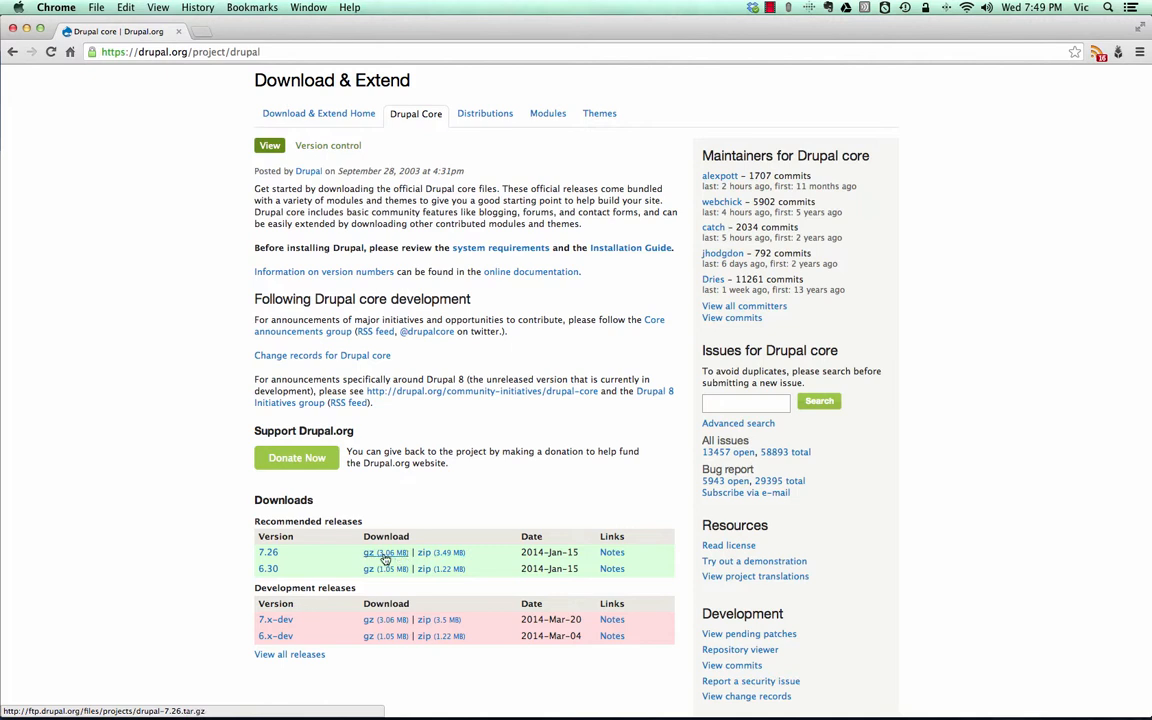
{"action": "left_click", "coordinate": [436, 554]}
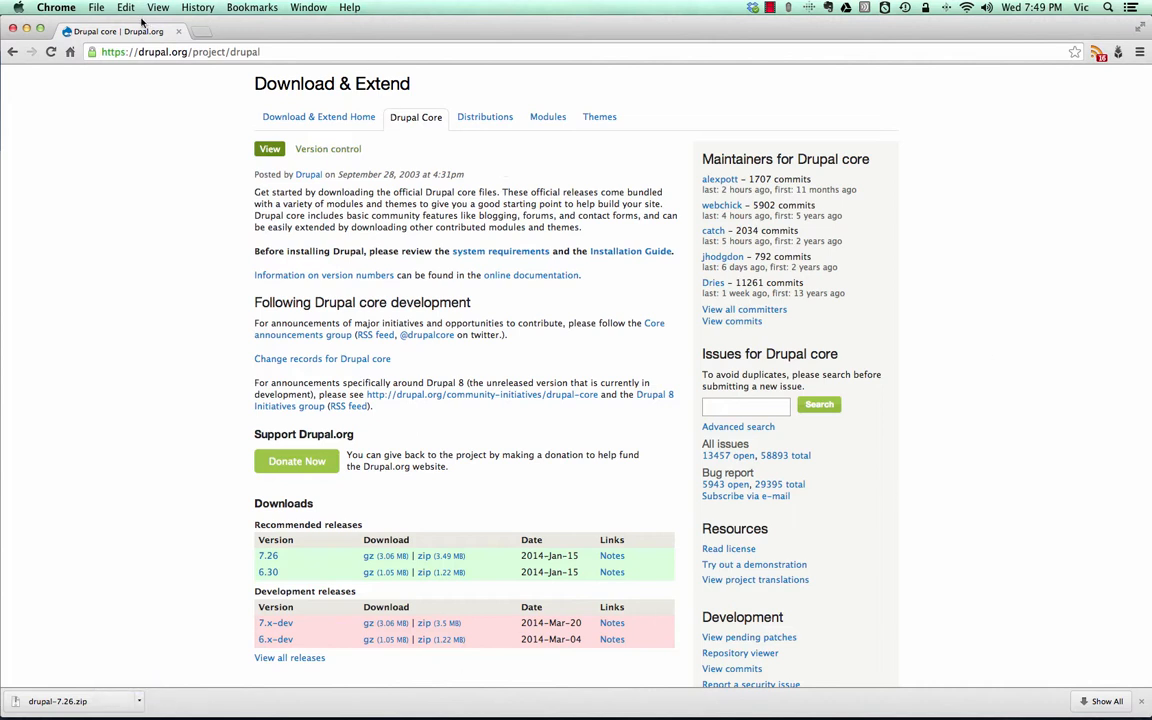
- Reveal the downloaded drupal-7.26.zip in its folder in Finder
{"action": "left_click", "coordinate": [139, 701]}
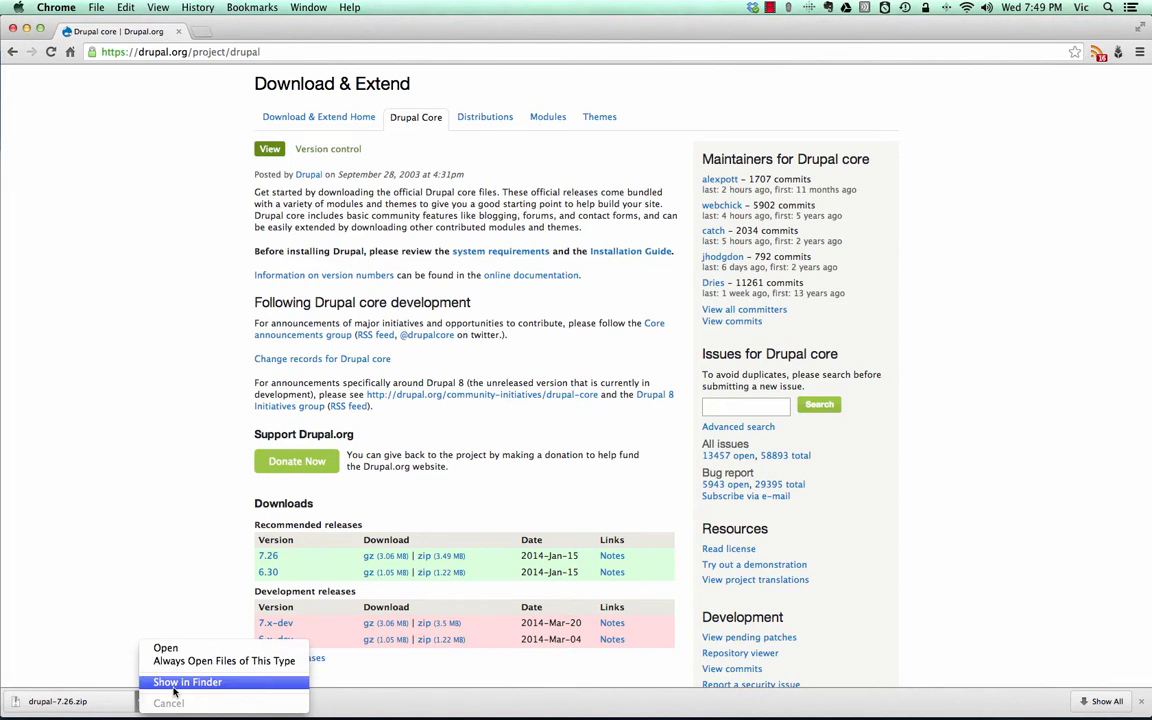
{"action": "left_click", "coordinate": [174, 682]}
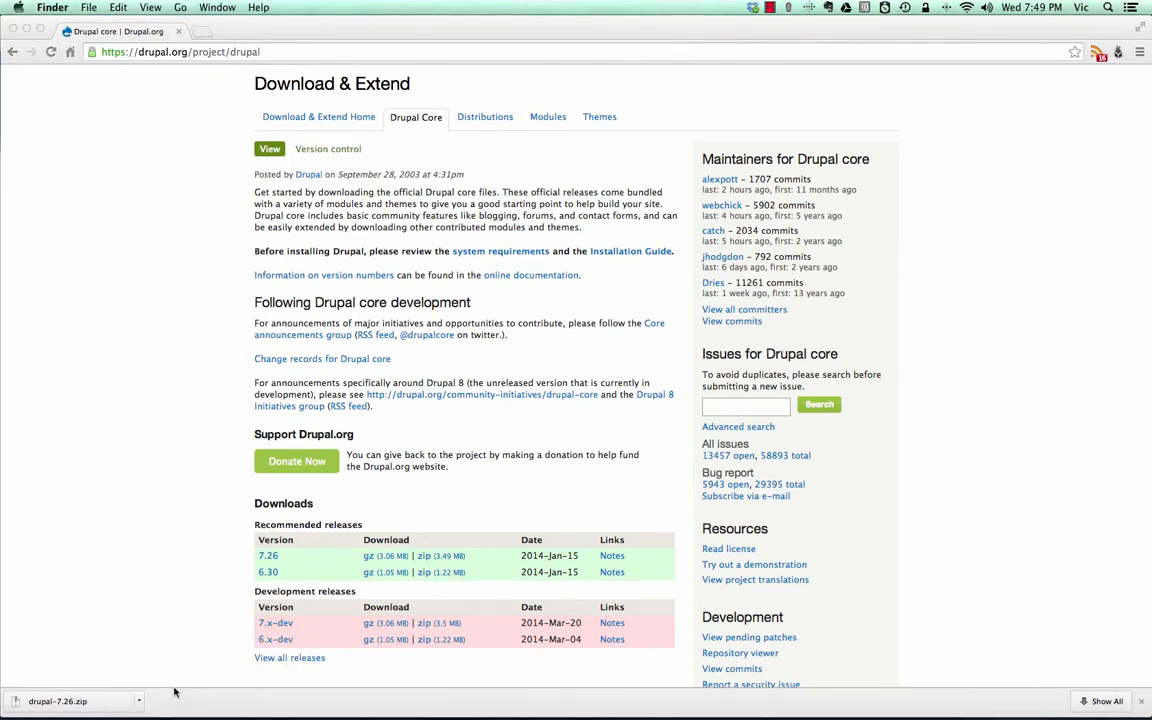
{"action": "mouse_move", "coordinate": [66, 710]}
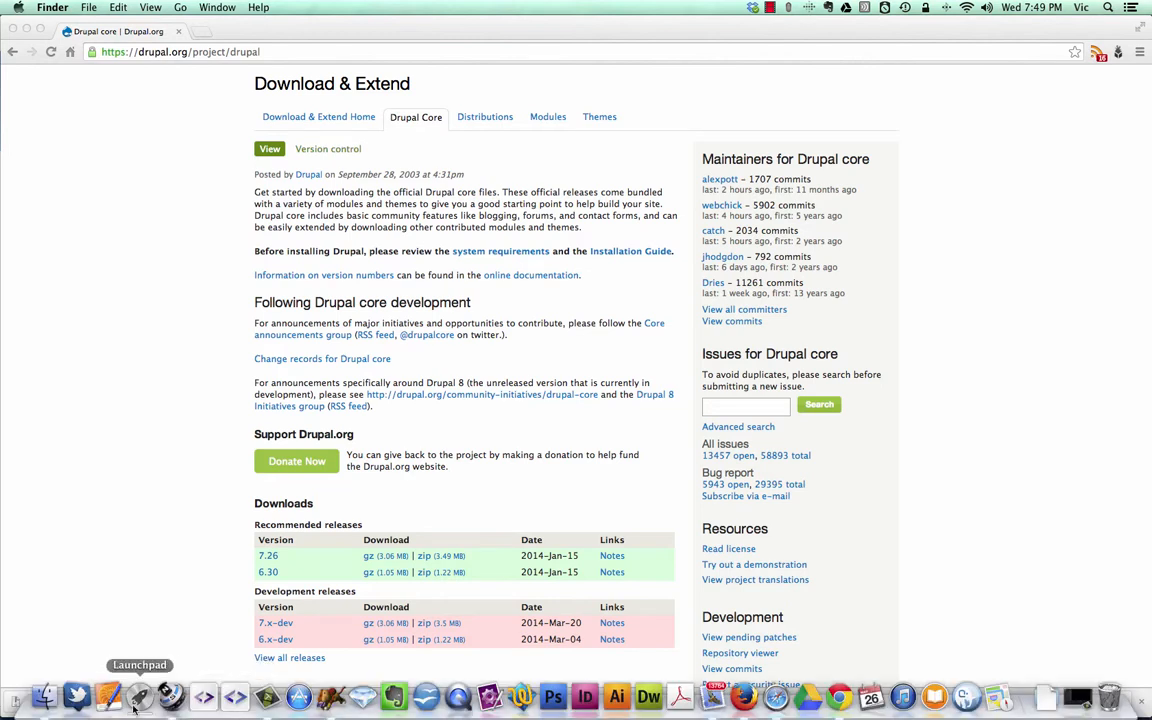
{"action": "left_click", "coordinate": [44, 697]}
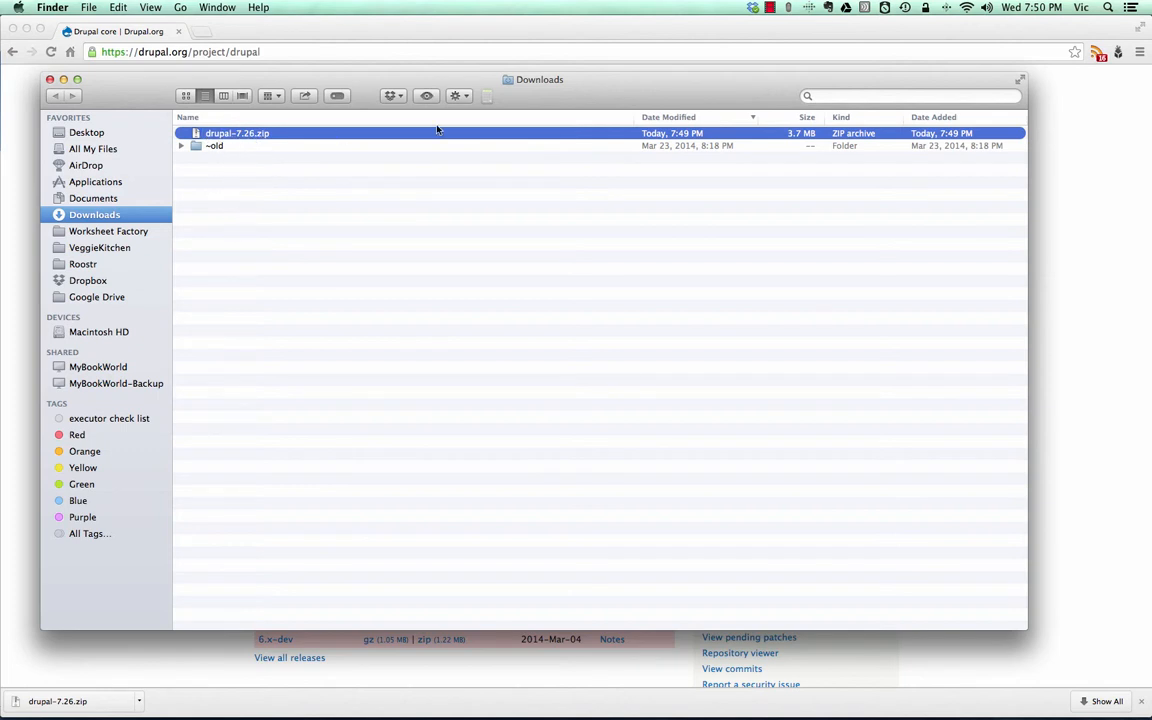
- Extract drupal-7.26.zip in the Downloads folder and open the extracted drupal-7.26 folder
{"action": "double_click", "coordinate": [222, 134]}
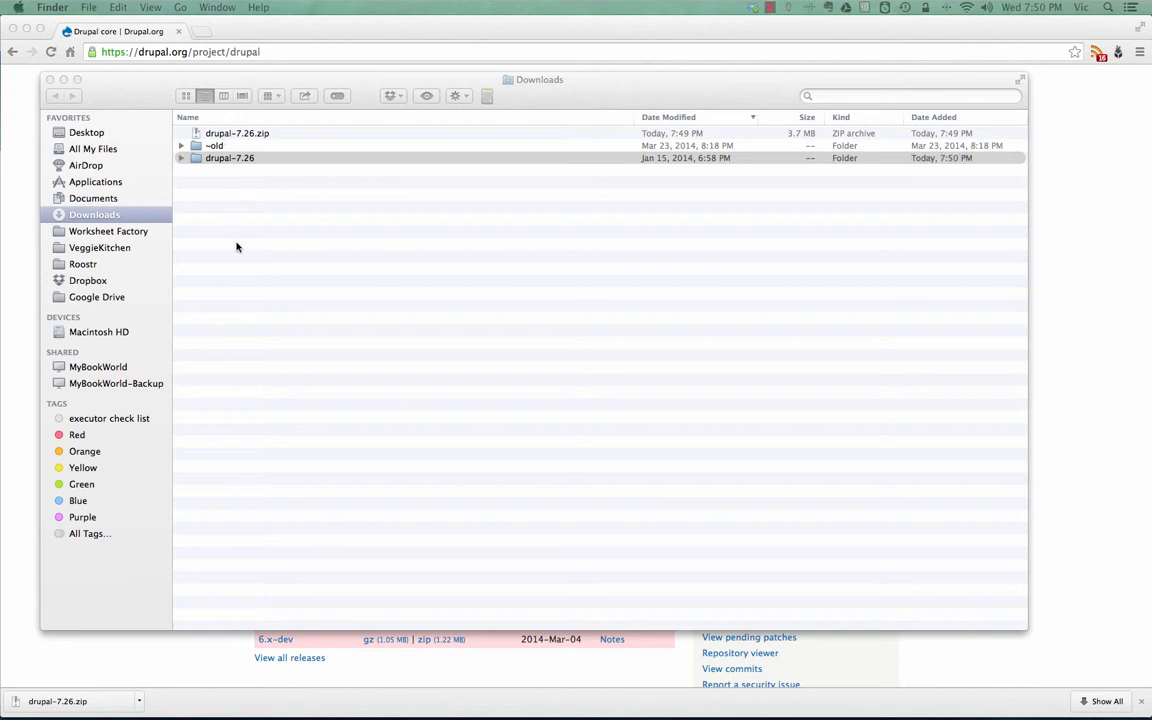
{"action": "left_click", "coordinate": [200, 158]}
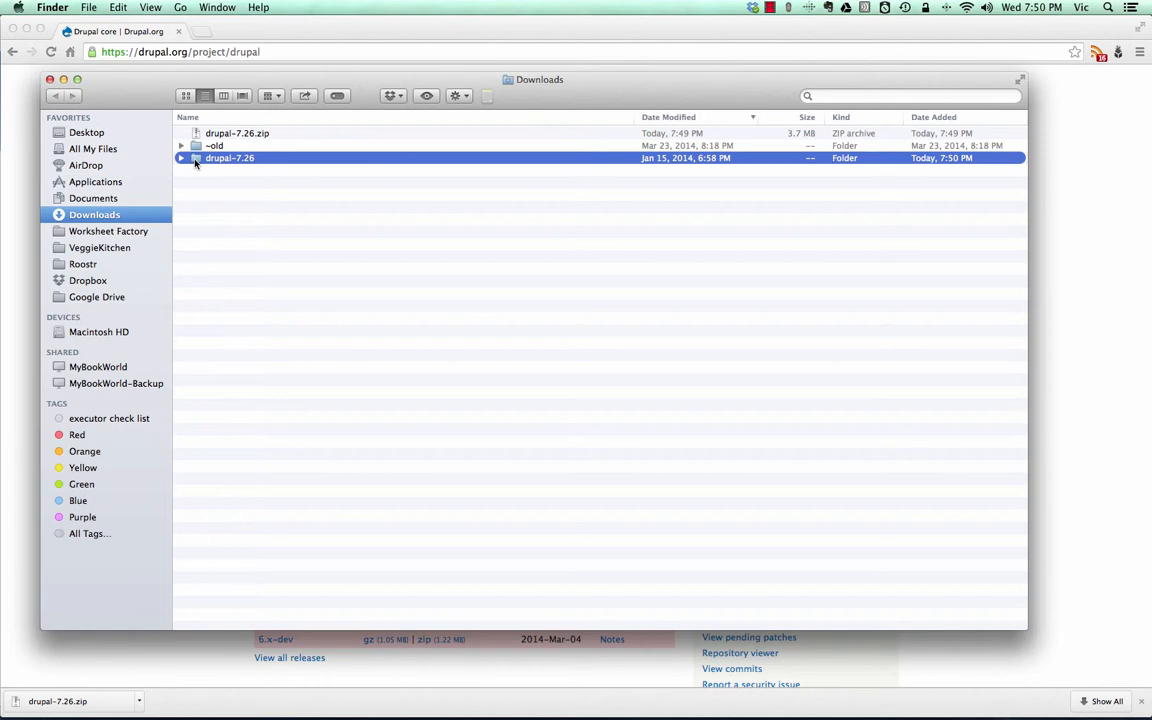
{"action": "double_click", "coordinate": [195, 160]}
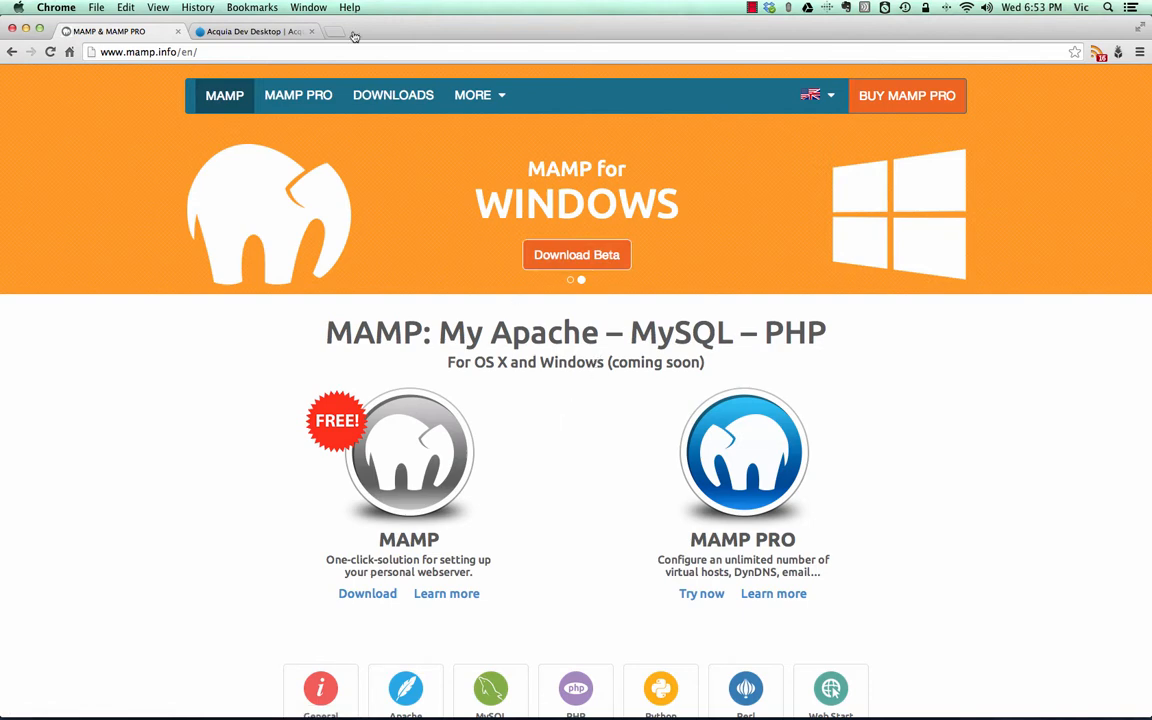
- View the Acquia Dev Desktop page as a local server option, and return to the MAMP page
{"action": "left_click", "coordinate": [257, 32]}
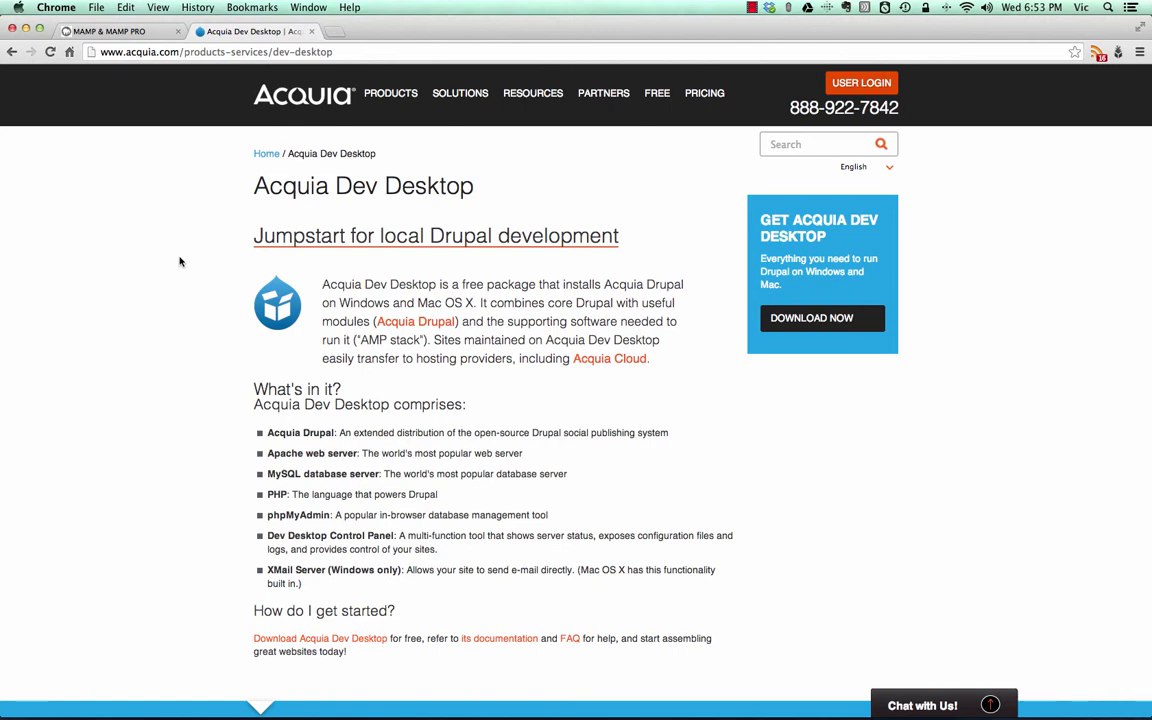
{"action": "left_click", "coordinate": [118, 33]}
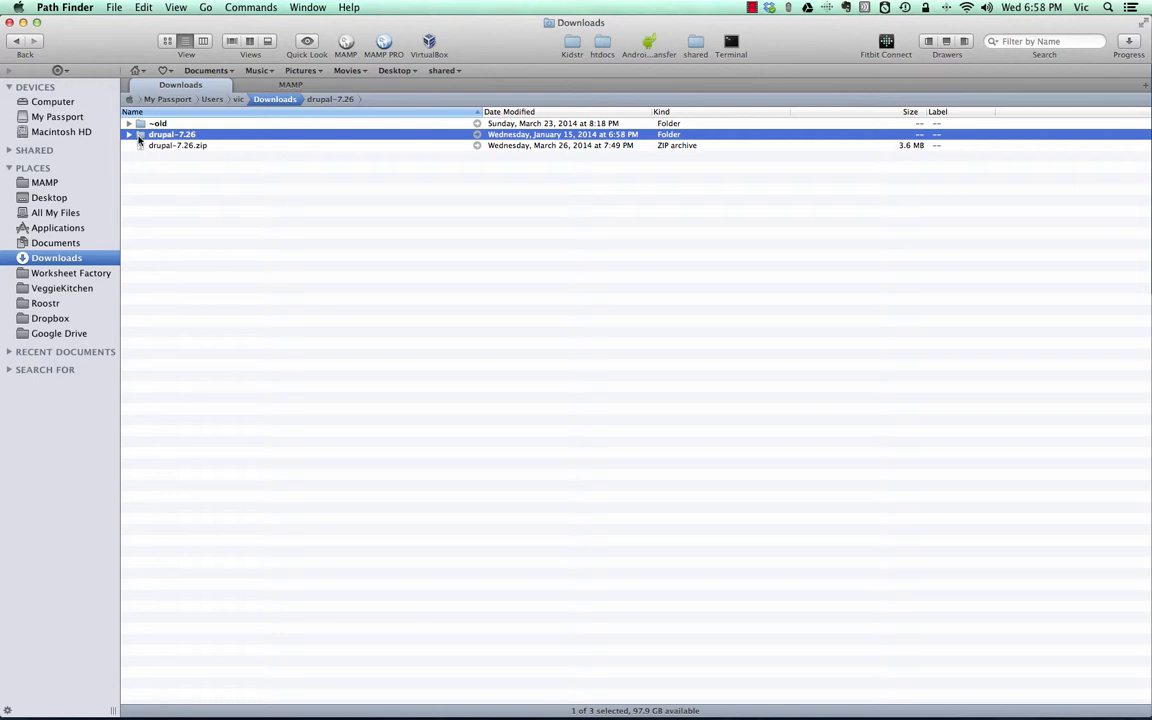
- Collect all files and folders inside drupal-7.26 in Path Finder's drop stack
{"action": "double_click", "coordinate": [142, 135]}
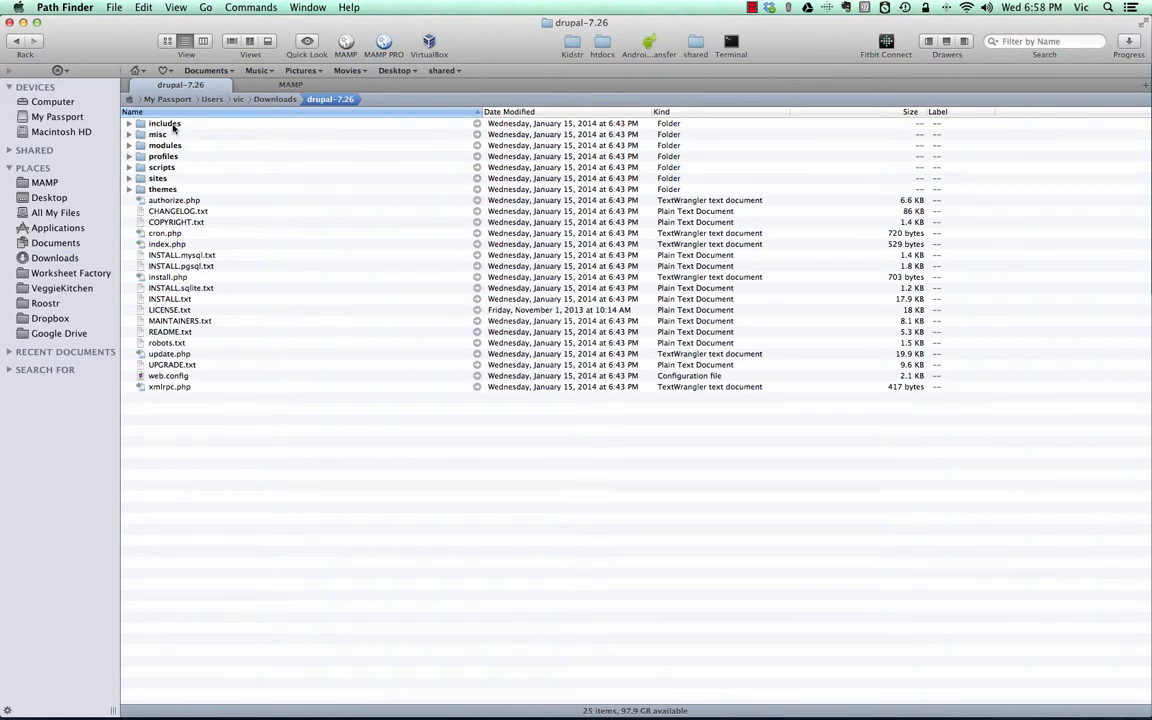
{"action": "left_click", "coordinate": [172, 123]}
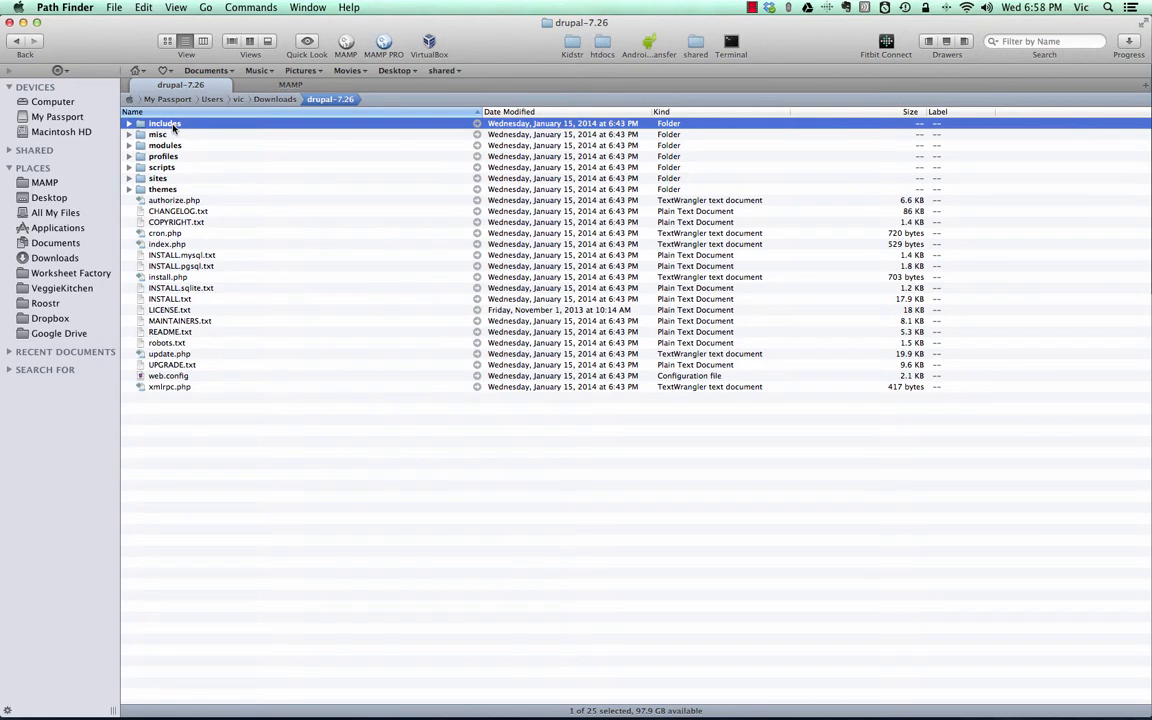
{"action": "left_click", "coordinate": [159, 387], "text": "shift"}
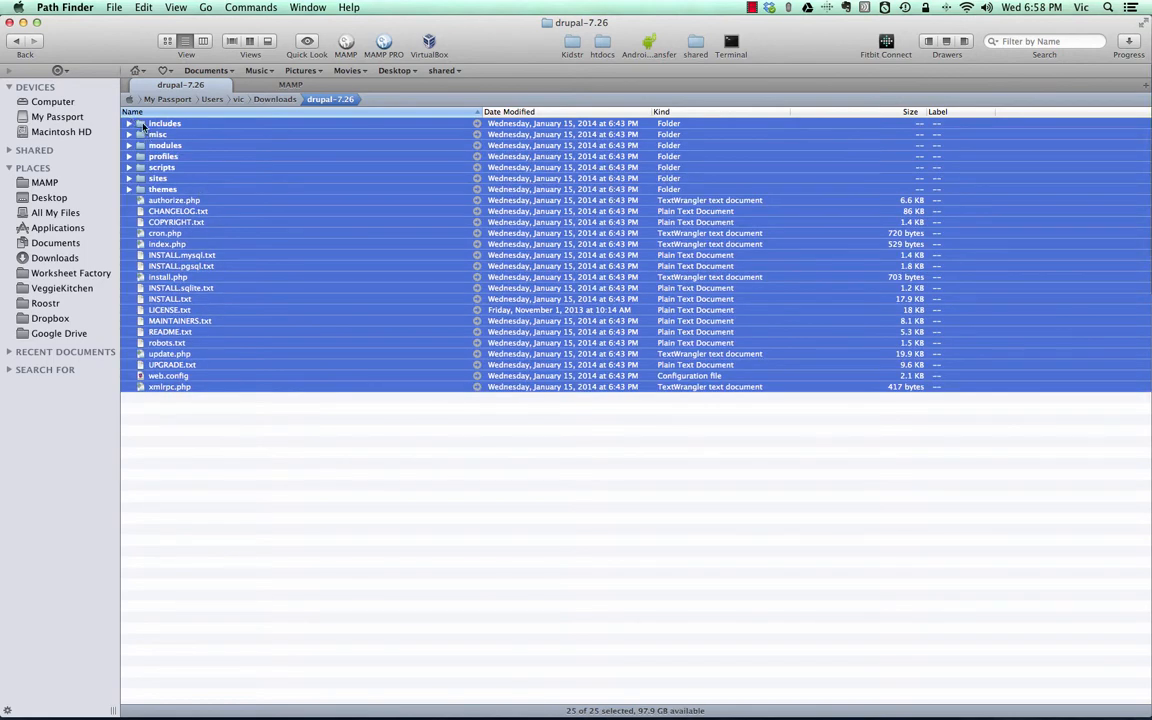
{"action": "left_click_drag", "start_coordinate": [130, 116], "coordinate": [91, 66]}
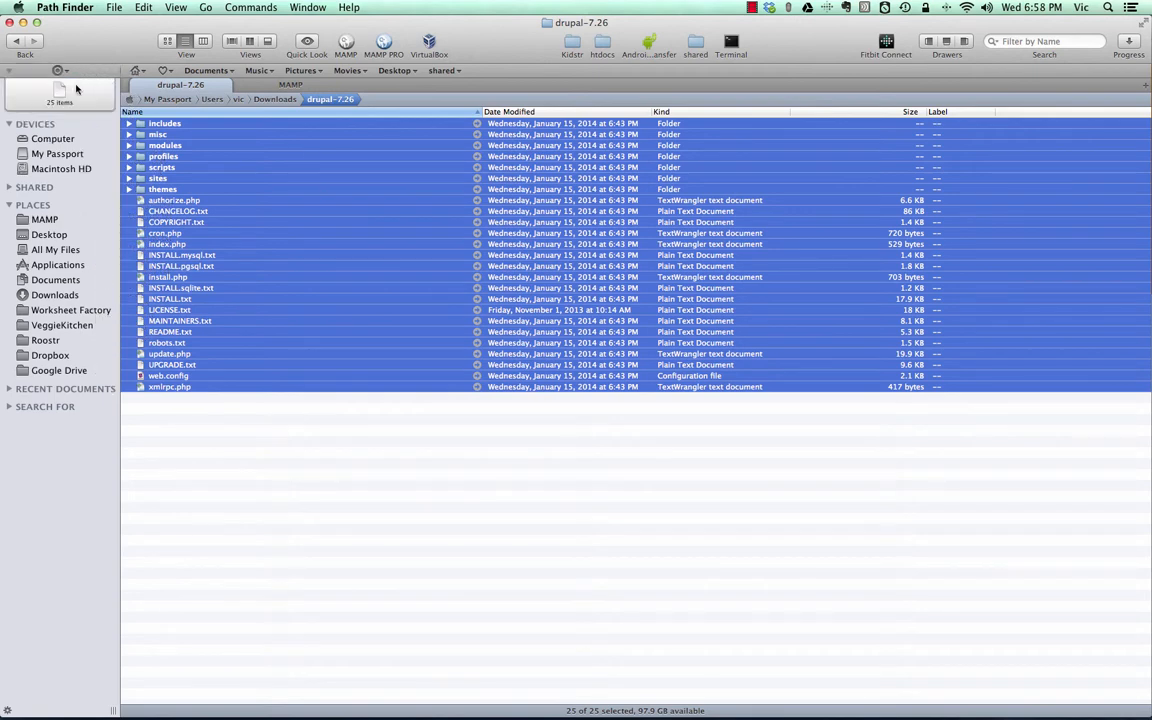
- Move the collected Drupal files into the newsite folder in MAMP's htdocs, and check the drupal-7.26 source folder
{"action": "left_click", "coordinate": [290, 85]}
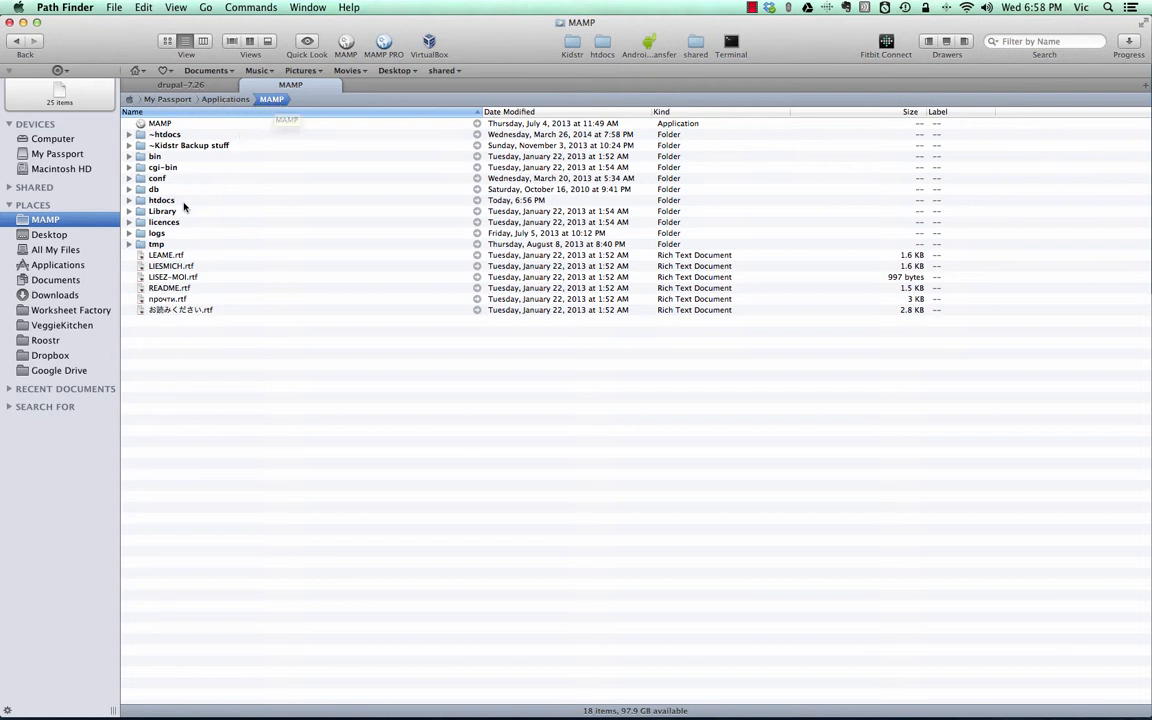
{"action": "double_click", "coordinate": [141, 201]}
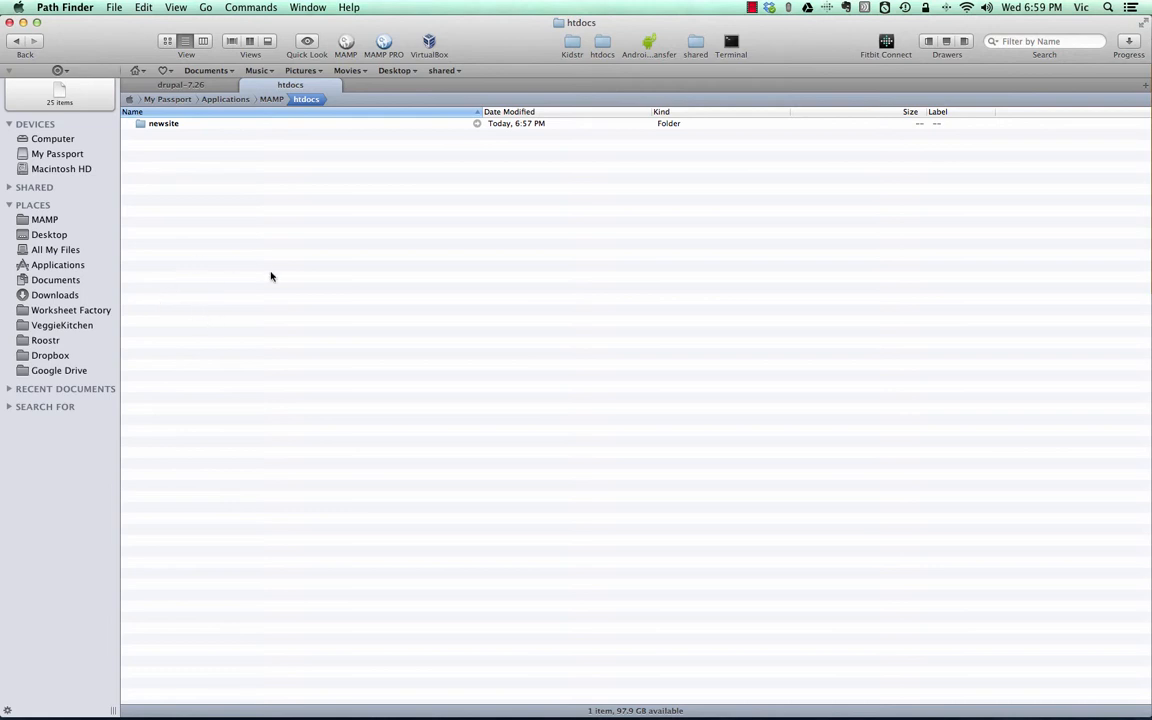
{"action": "double_click", "coordinate": [141, 126]}
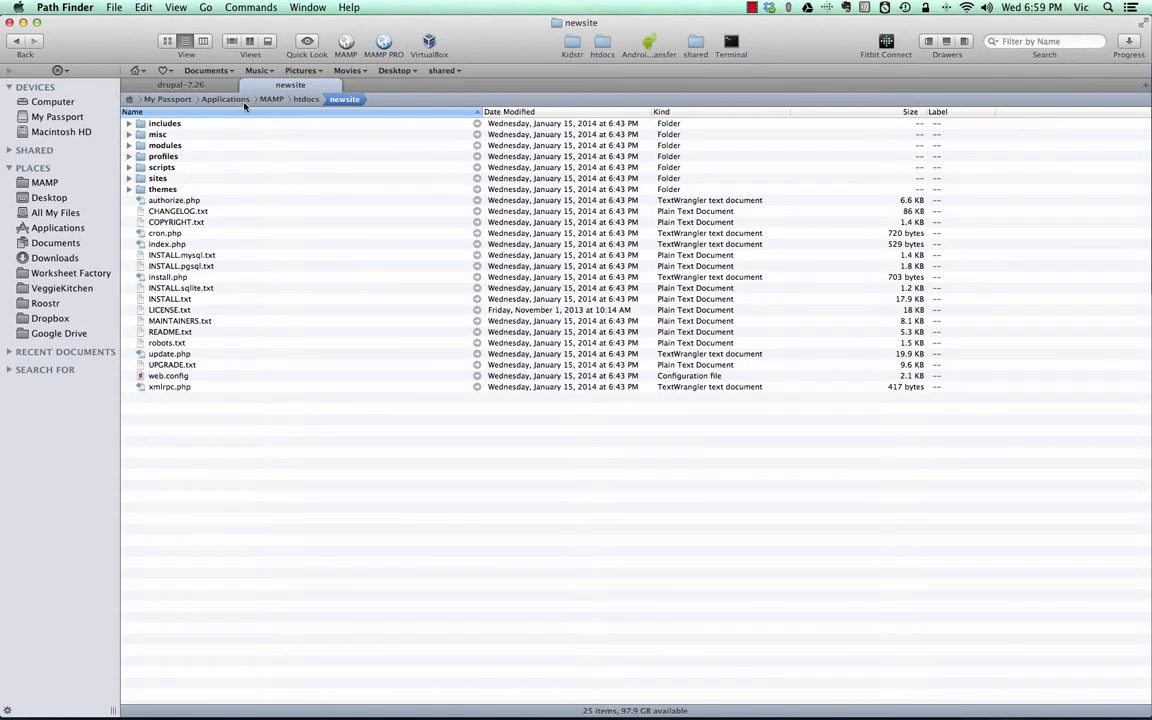
{"action": "left_click", "coordinate": [208, 88]}
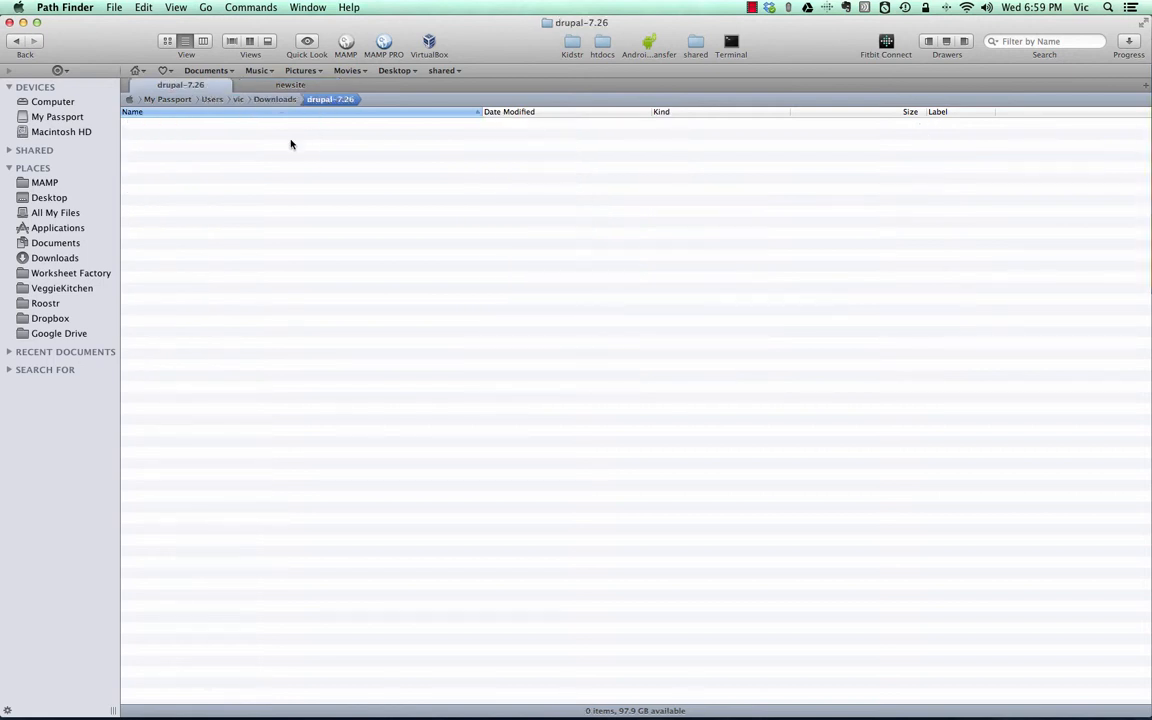
{"action": "left_click", "coordinate": [291, 88]}
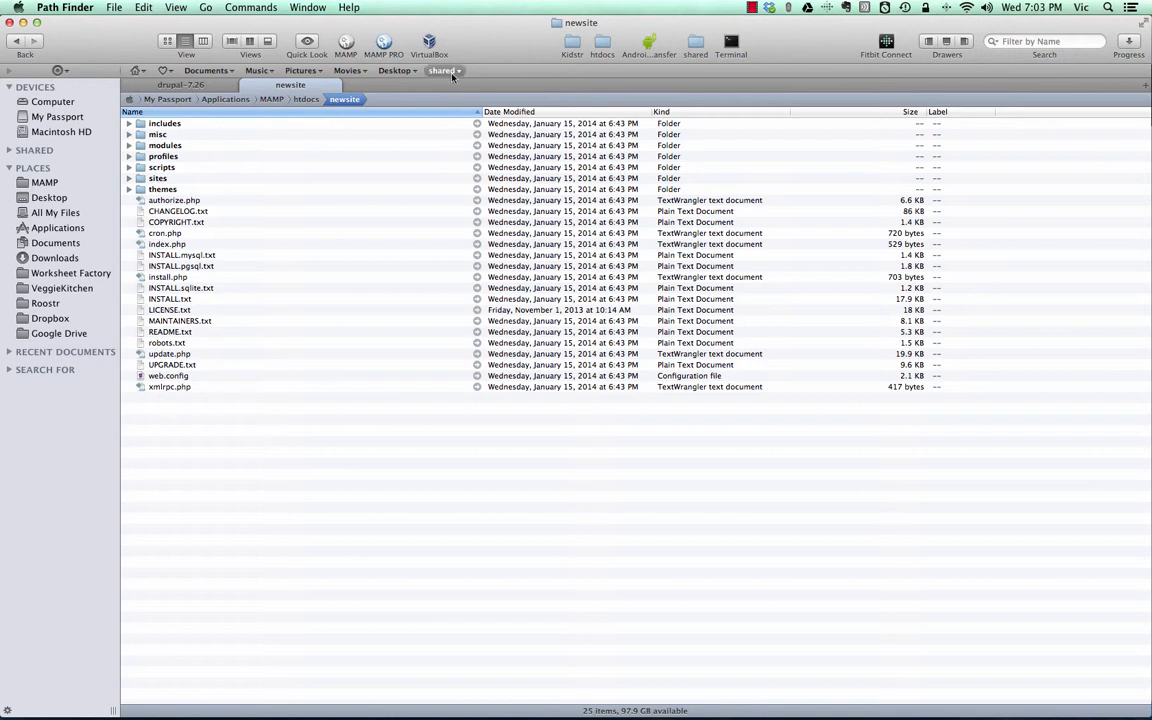
- Launch MAMP PRO, start its servers and open the WebStart page
{"action": "left_click", "coordinate": [384, 42]}
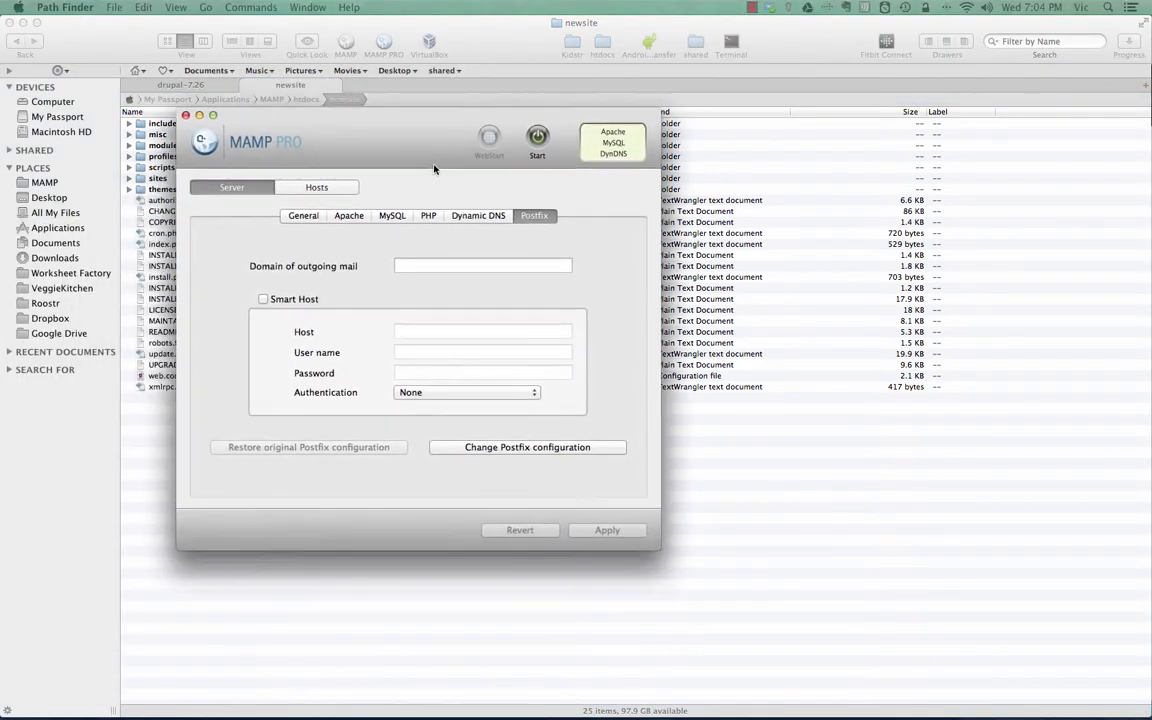
{"action": "left_click_drag", "start_coordinate": [447, 135], "coordinate": [455, 115]}
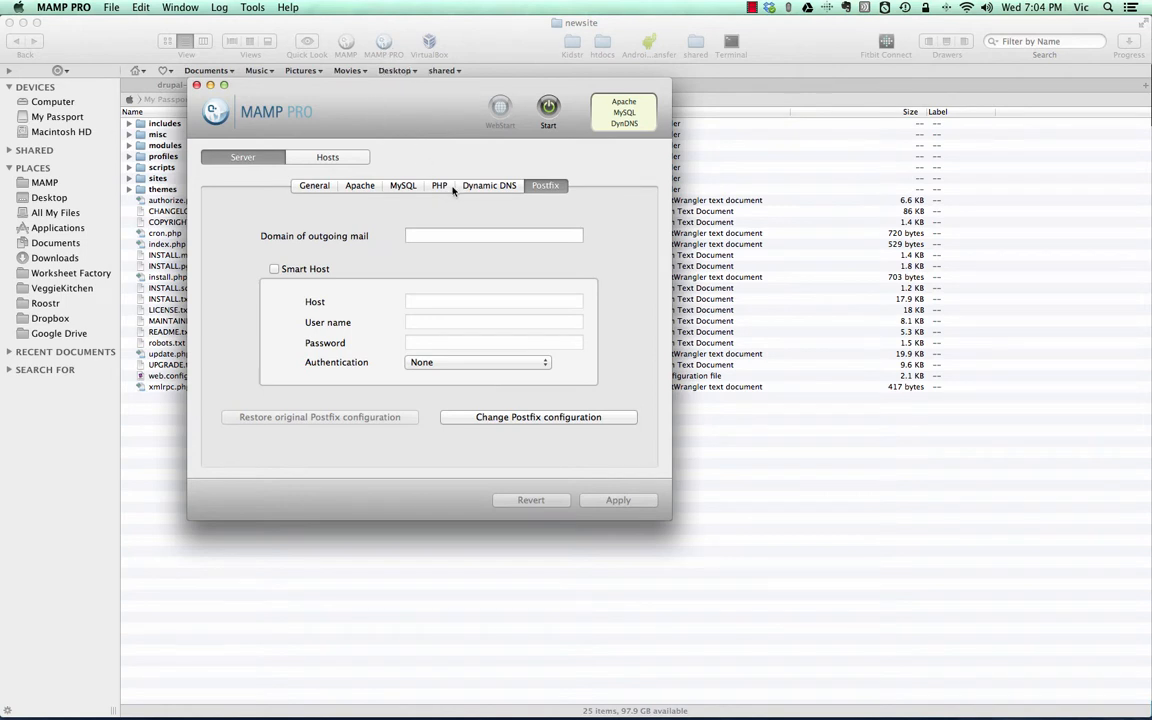
{"action": "left_click", "coordinate": [548, 107]}
{"action": "left_click", "coordinate": [501, 108]}
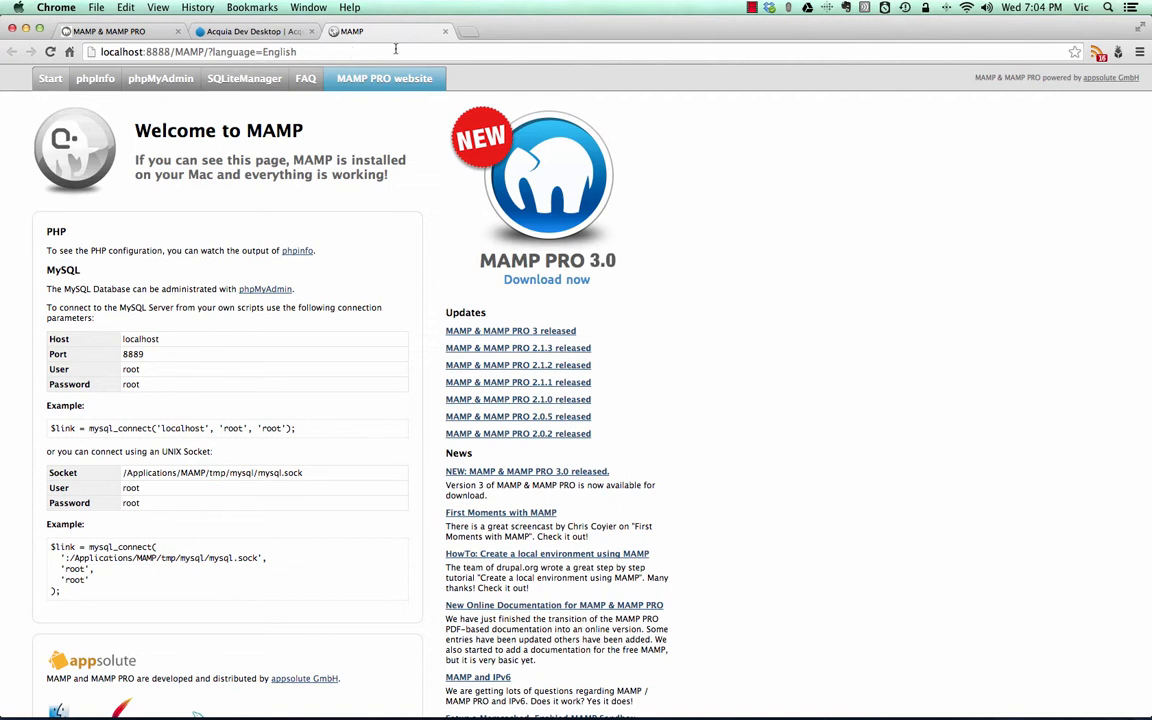
- Switch to Path Finder and check the site's folder name inside htdocs
{"action": "key", "text": "super+Tab"}
{"action": "key", "text": "super+Tab"}
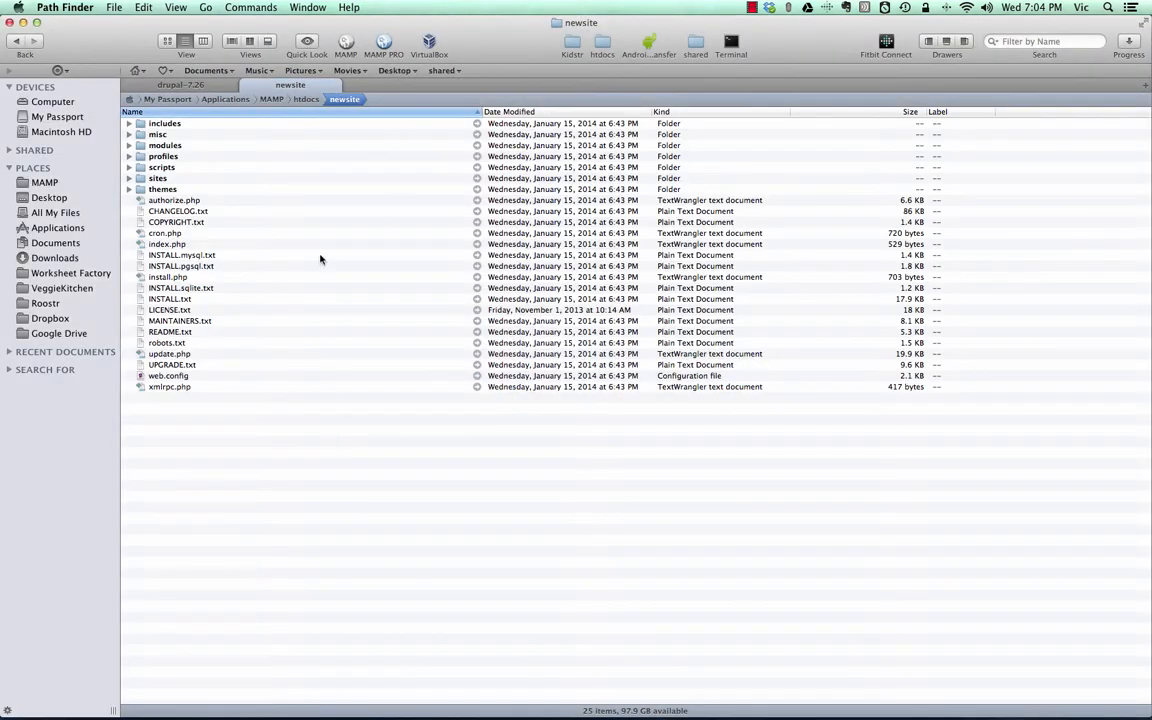
{"action": "left_click", "coordinate": [300, 99]}
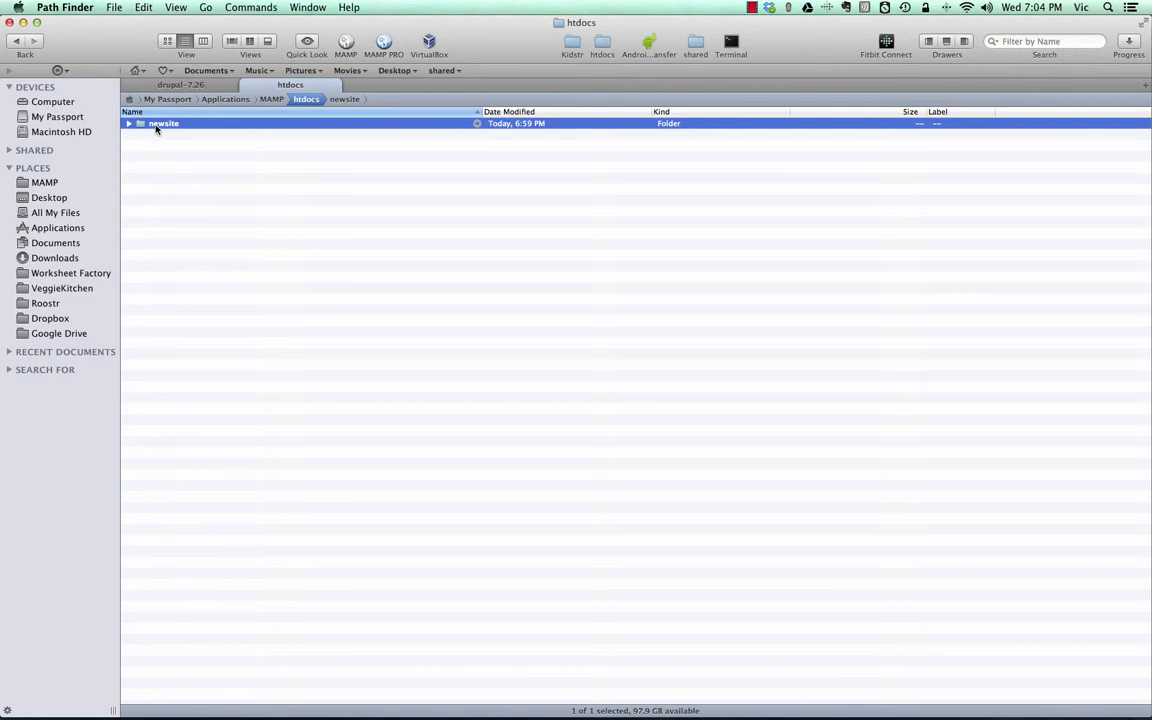
- Switch to Chrome and load localhost:8888/newsite in place of the MAMP start page
{"action": "key", "text": "super+Tab"}
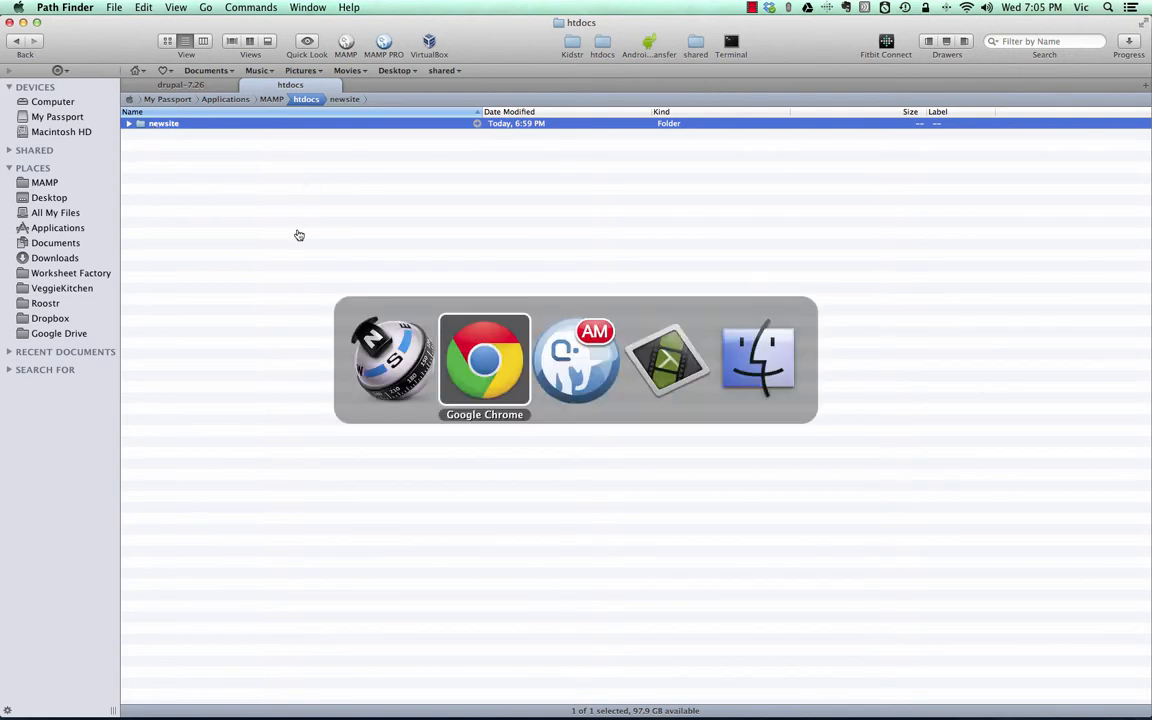
{"action": "key", "text": "super+Tab"}
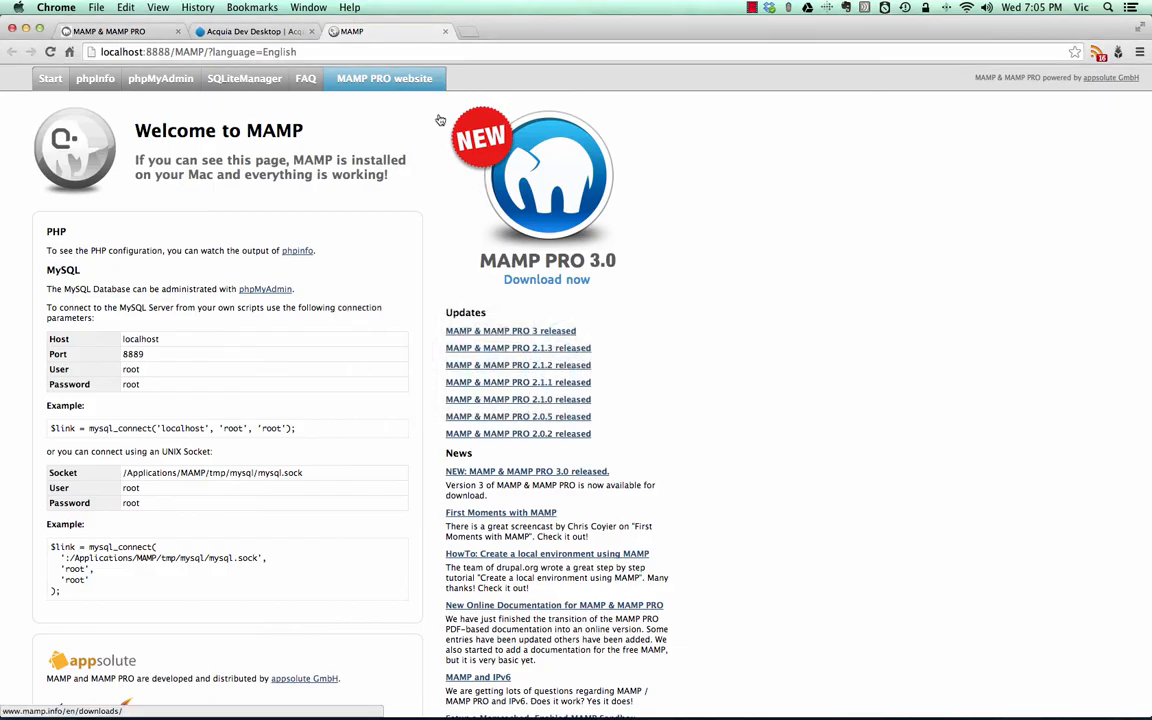
{"action": "left_click", "coordinate": [174, 54]}
{"action": "left_click", "coordinate": [174, 52]}
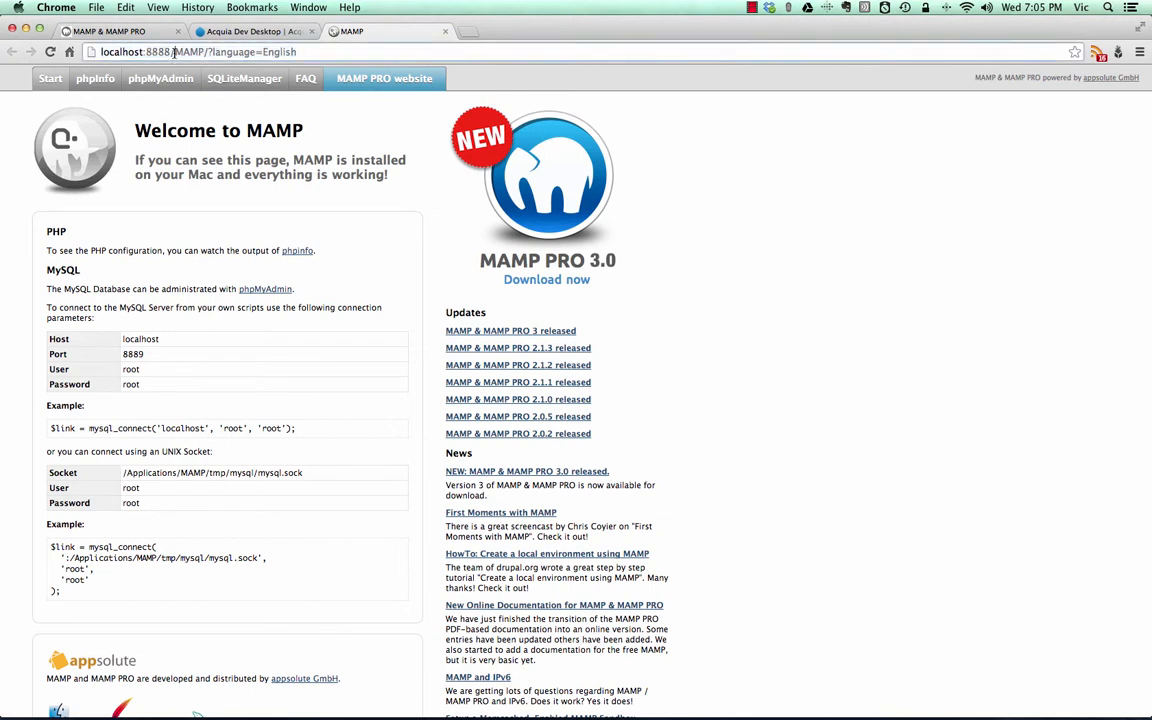
{"action": "left_click_drag", "start_coordinate": [174, 52], "coordinate": [297, 52]}
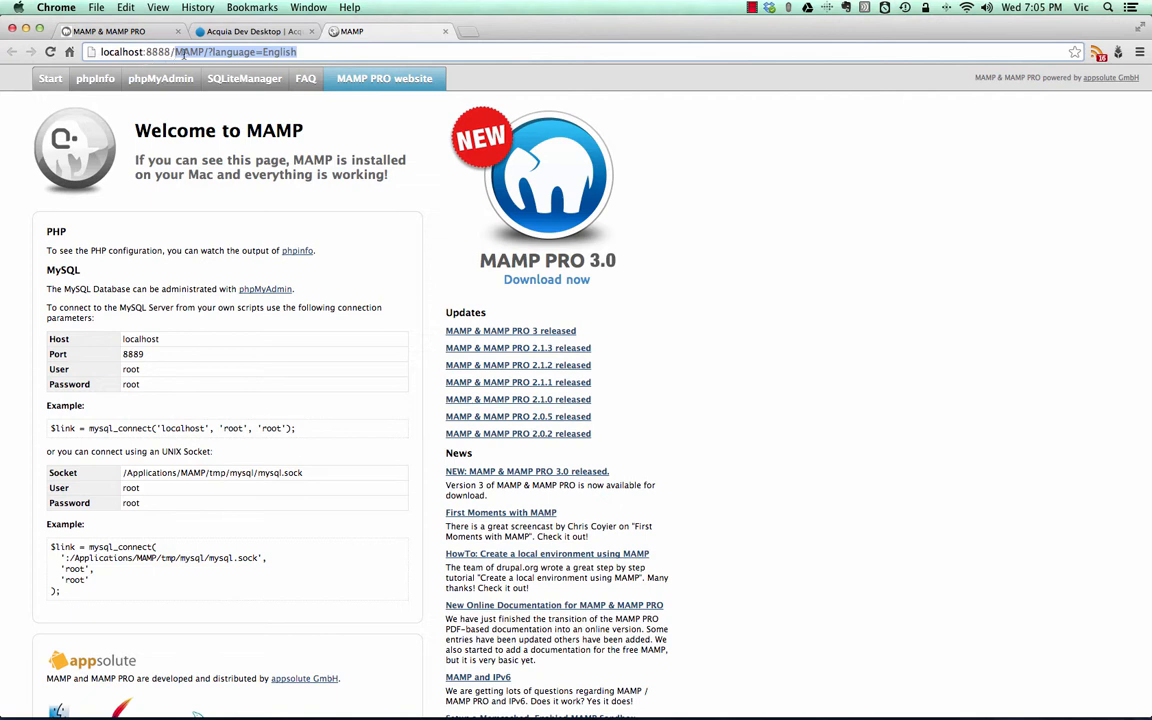
{"action": "type", "text": "new"}
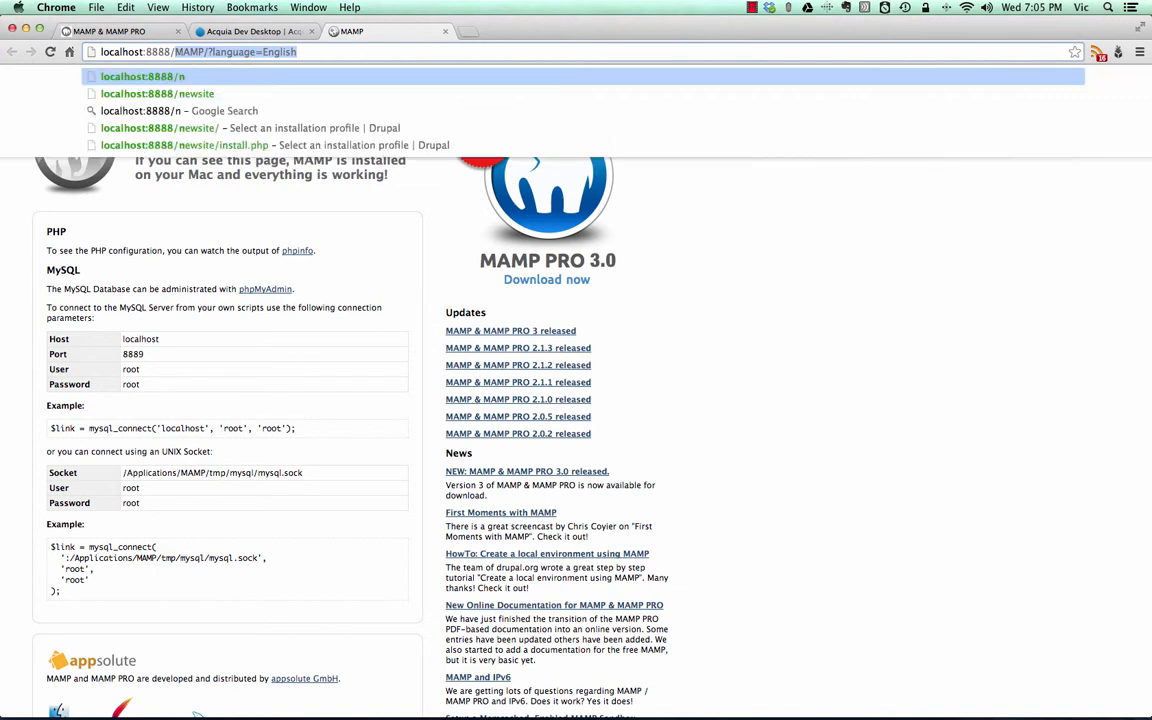
{"action": "type", "text": "site"}
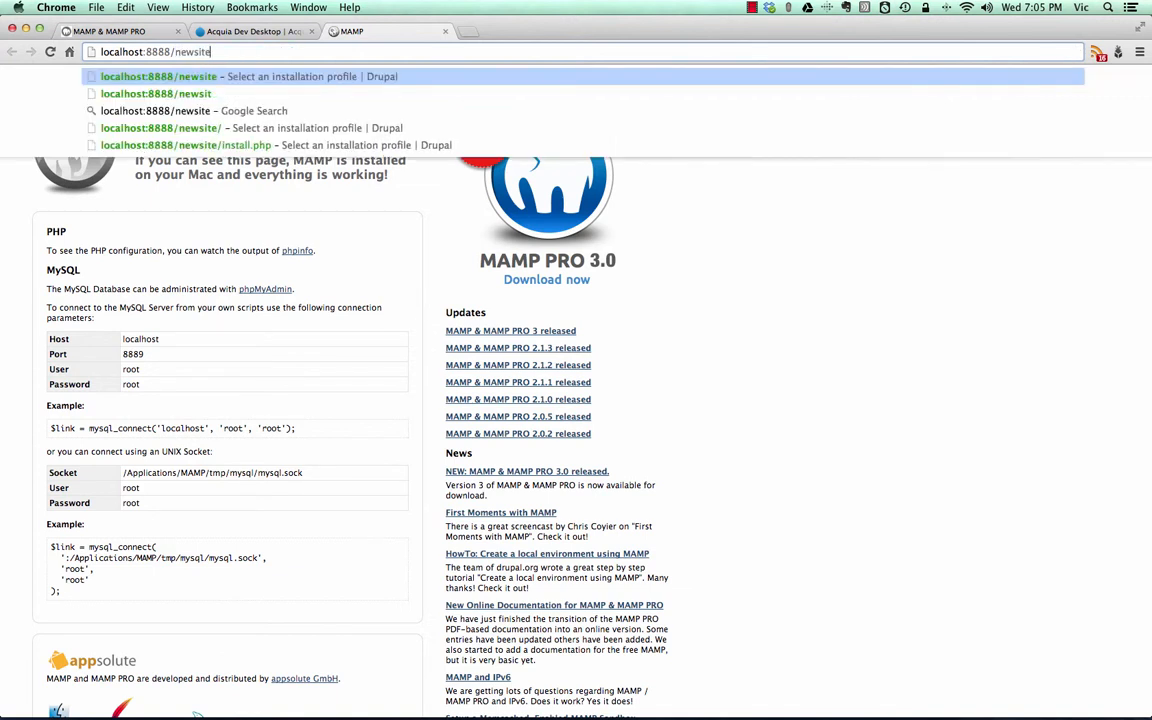
{"action": "key", "text": "Return"}
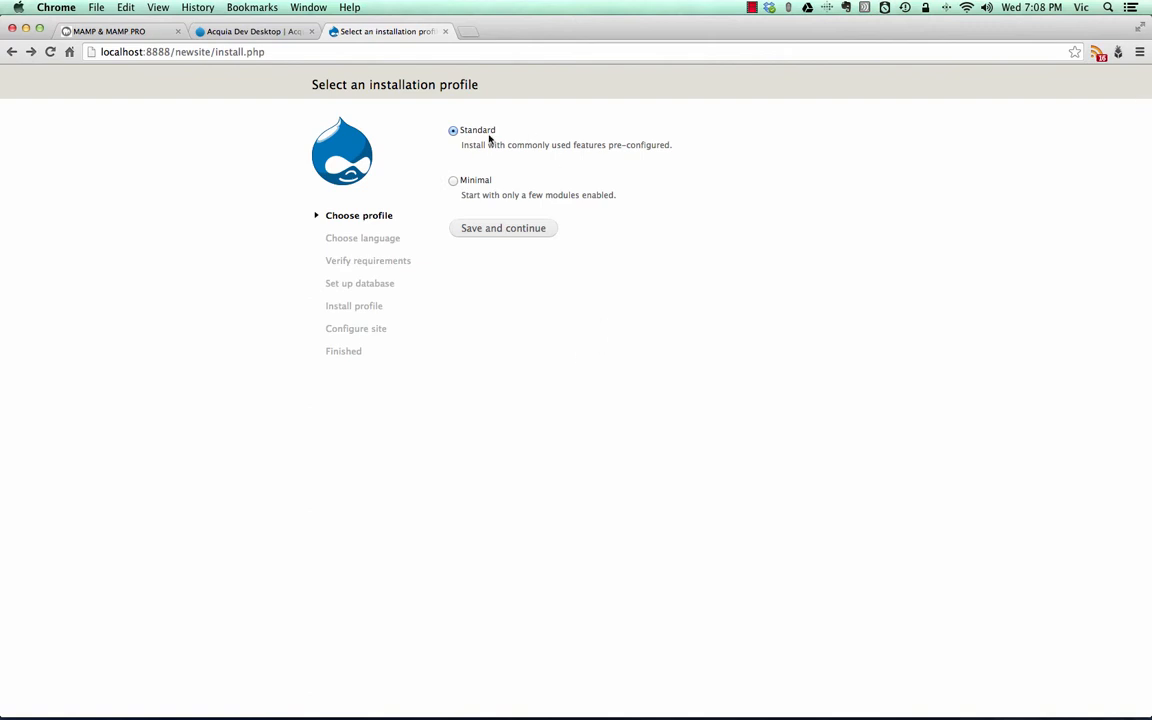
- Continue the Drupal installation with the Standard profile
{"action": "left_click", "coordinate": [490, 232]}
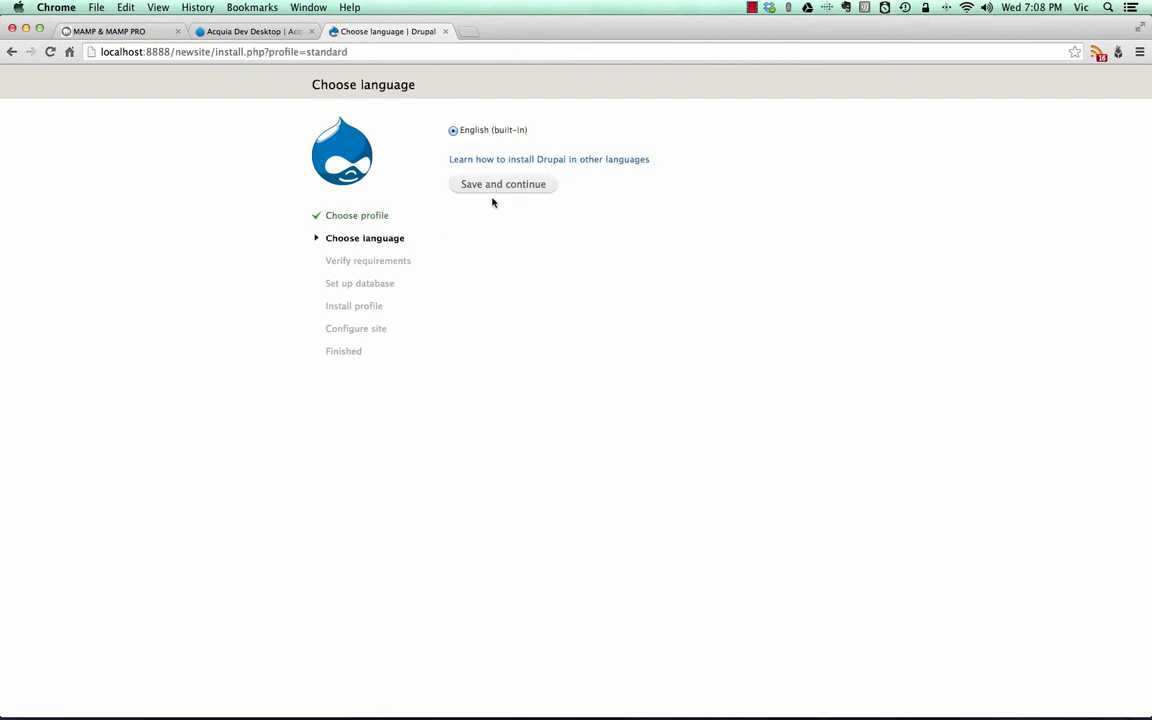
- Continue the installation with the built-in English language and go to the database name on the database configuration page
{"action": "left_click", "coordinate": [493, 186]}
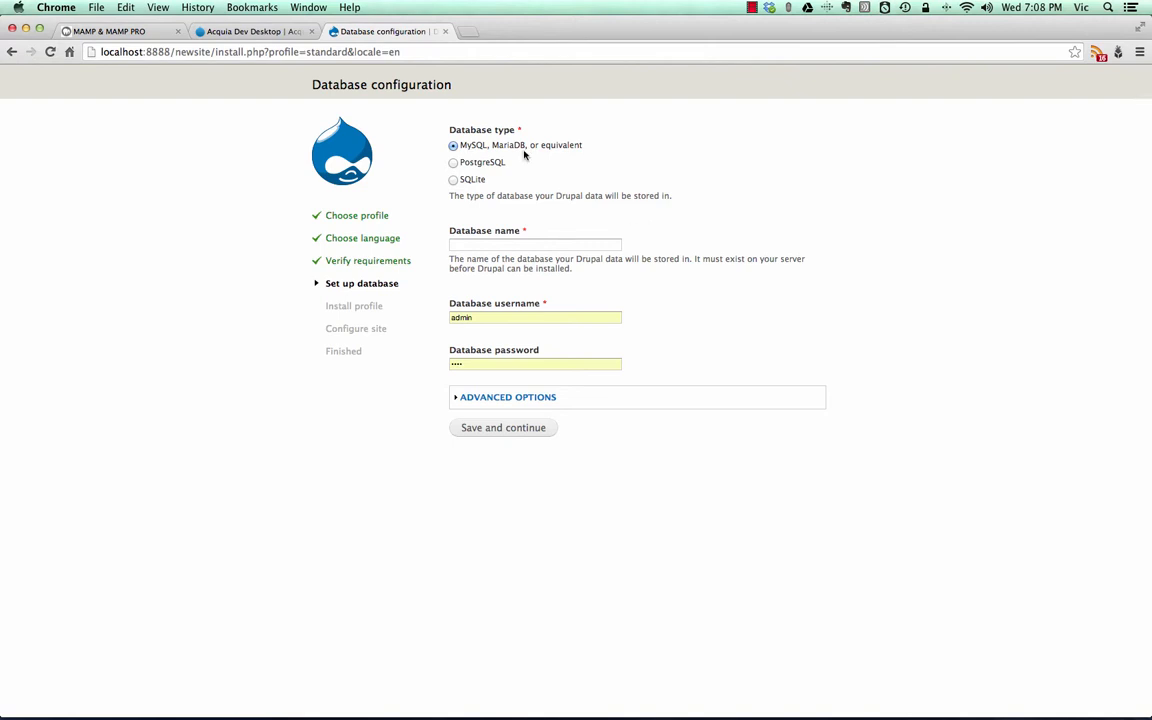
{"action": "left_click", "coordinate": [503, 246]}
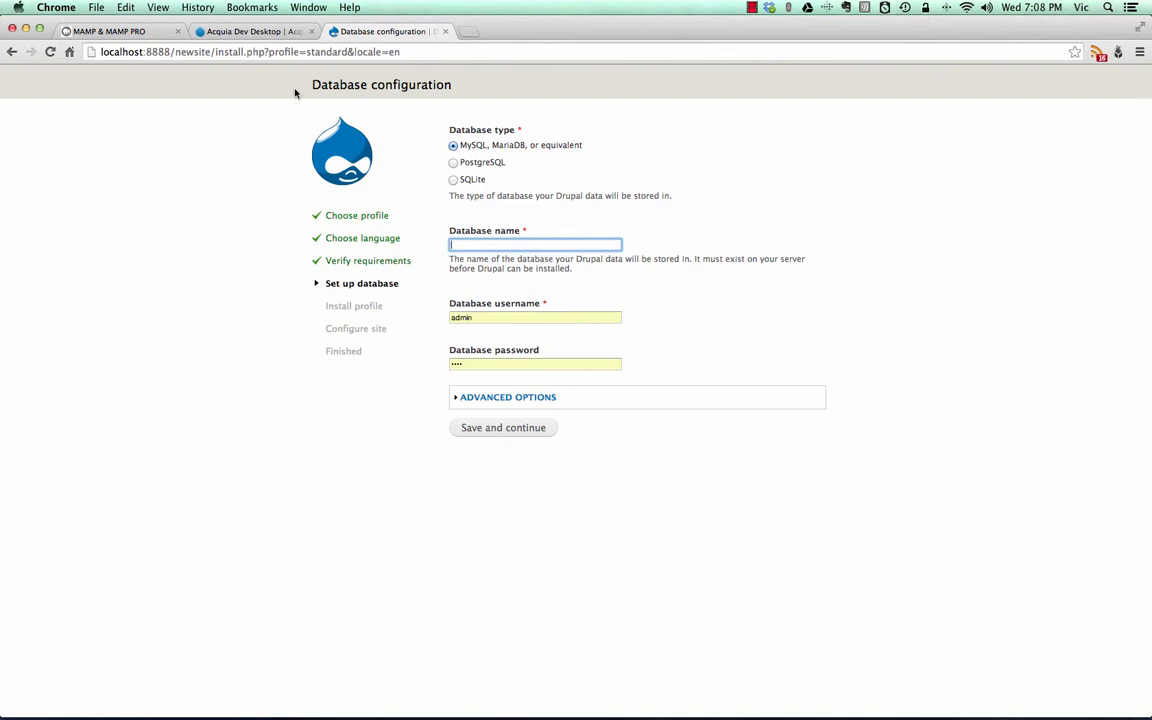
- Switch to MAMP PRO, open its WebStart page and go to phpMyAdmin
{"action": "key", "text": "super+Tab"}
{"action": "key", "text": "super+Tab"}
{"action": "key", "text": "super+Tab"}
{"action": "key", "text": "super+Tab"}
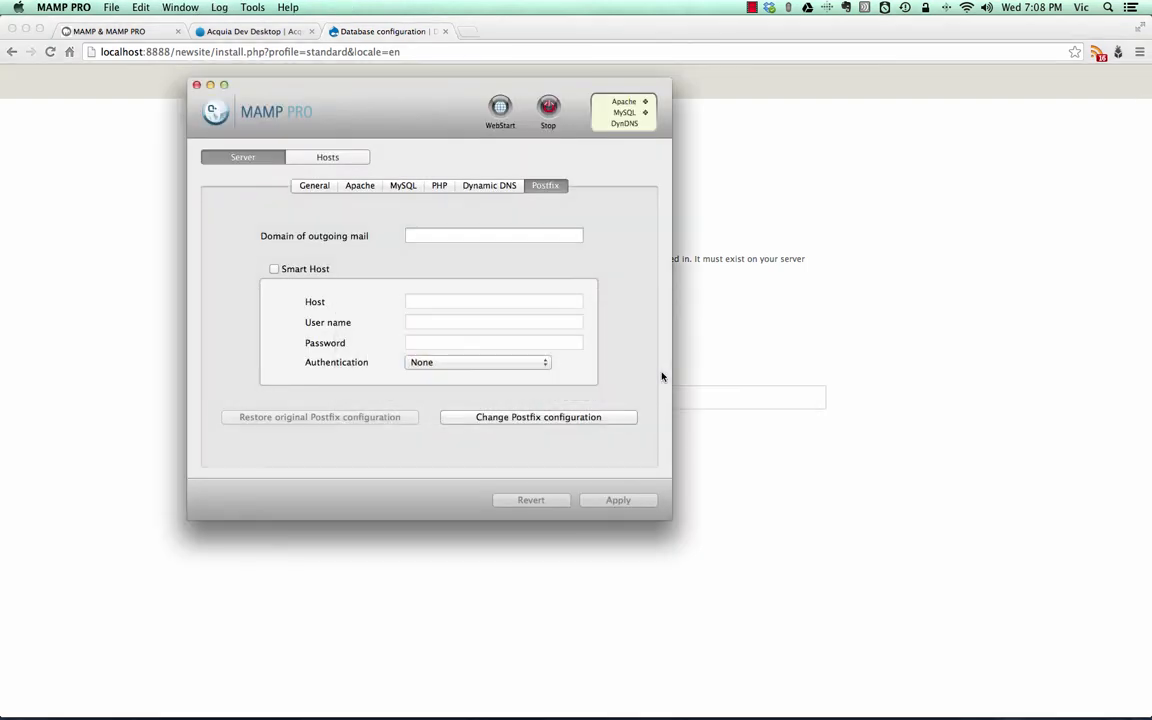
{"action": "left_click", "coordinate": [500, 107]}
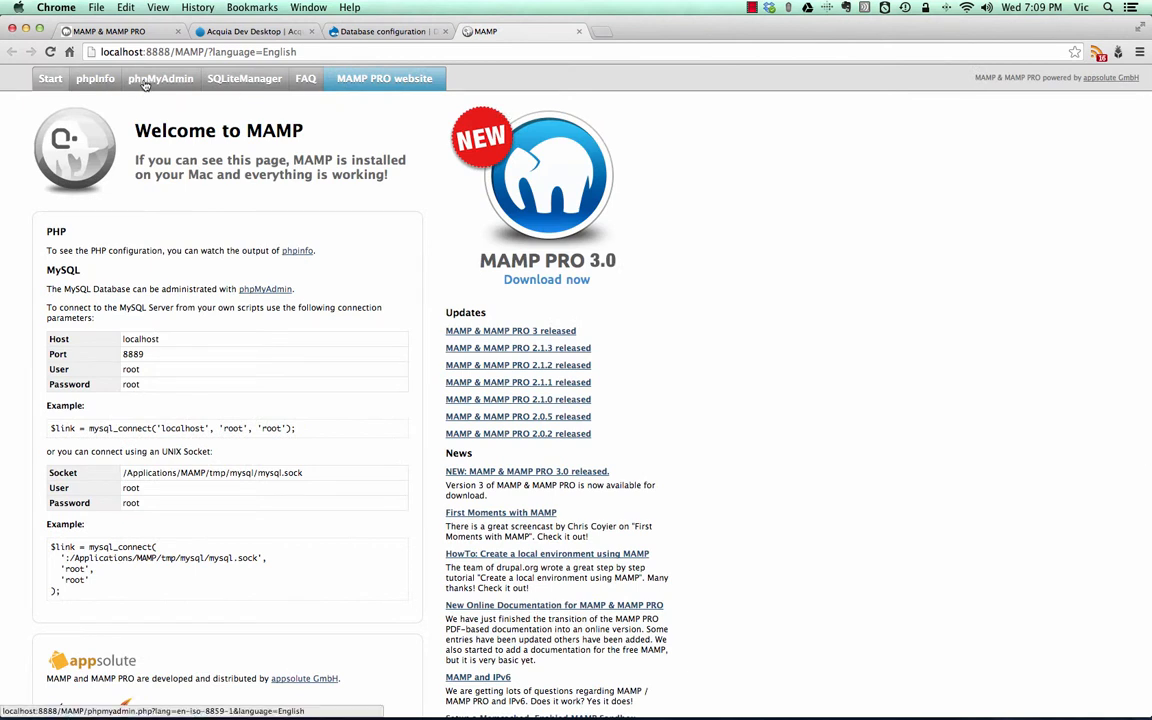
{"action": "left_click", "coordinate": [145, 86]}
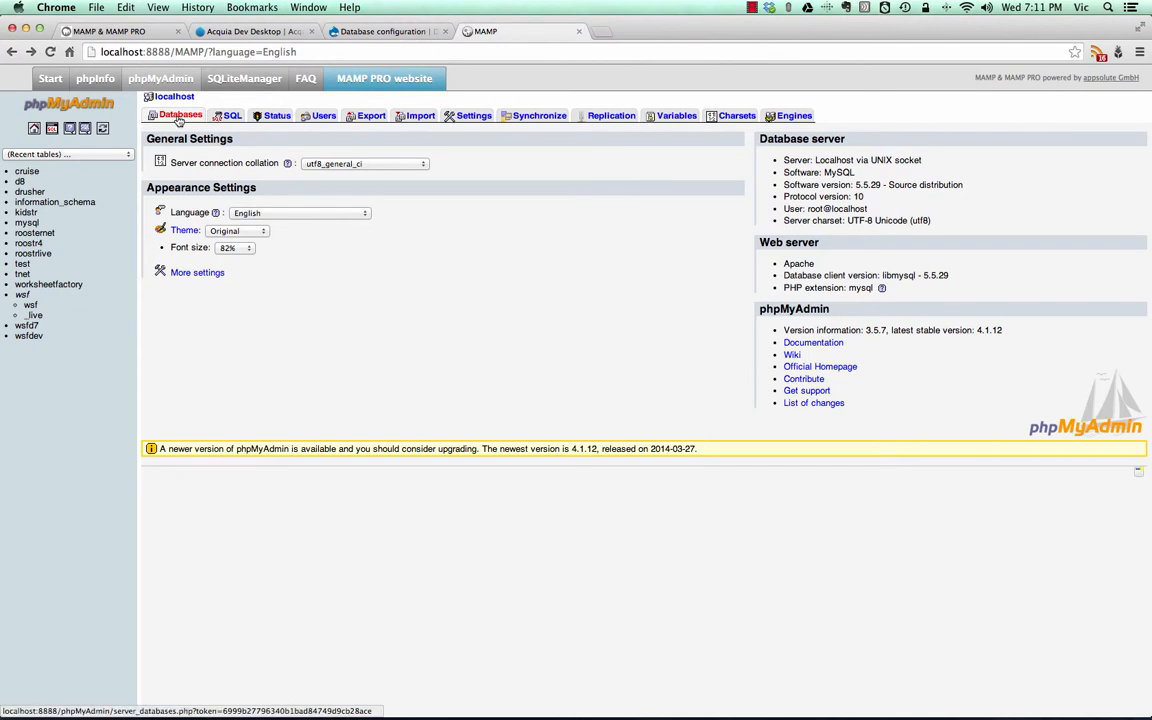
- Create a database named newsite in phpMyAdmin and open it
{"action": "left_click", "coordinate": [178, 116]}
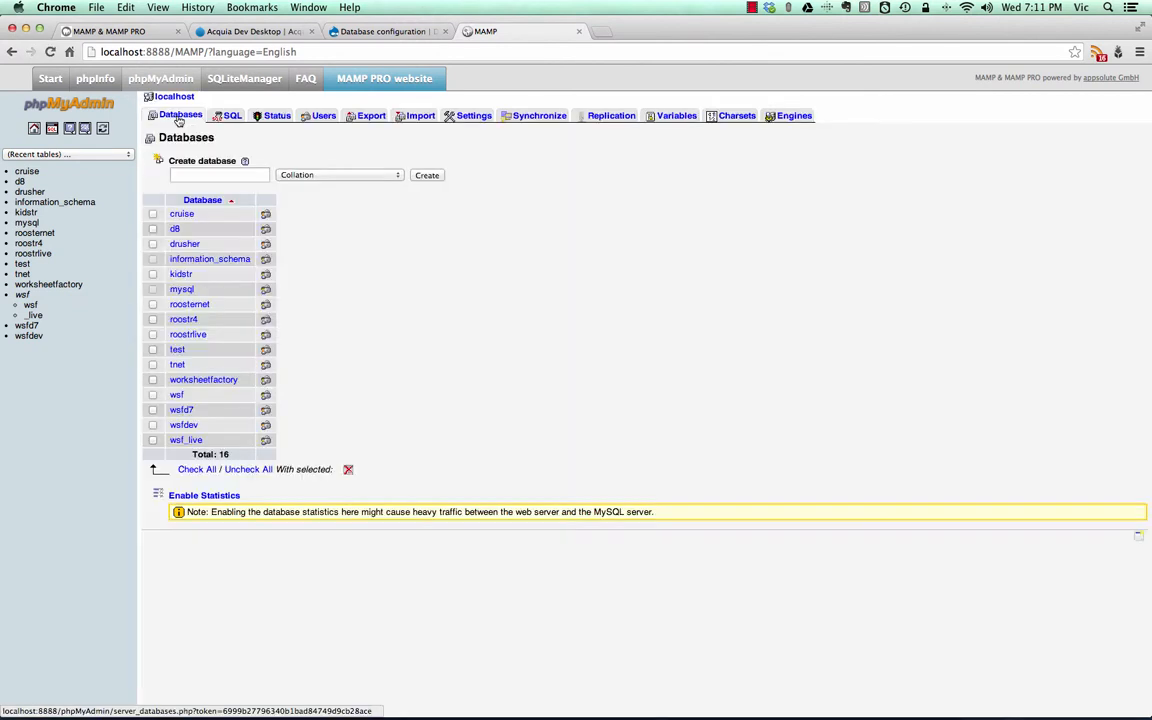
{"action": "left_click", "coordinate": [184, 175]}
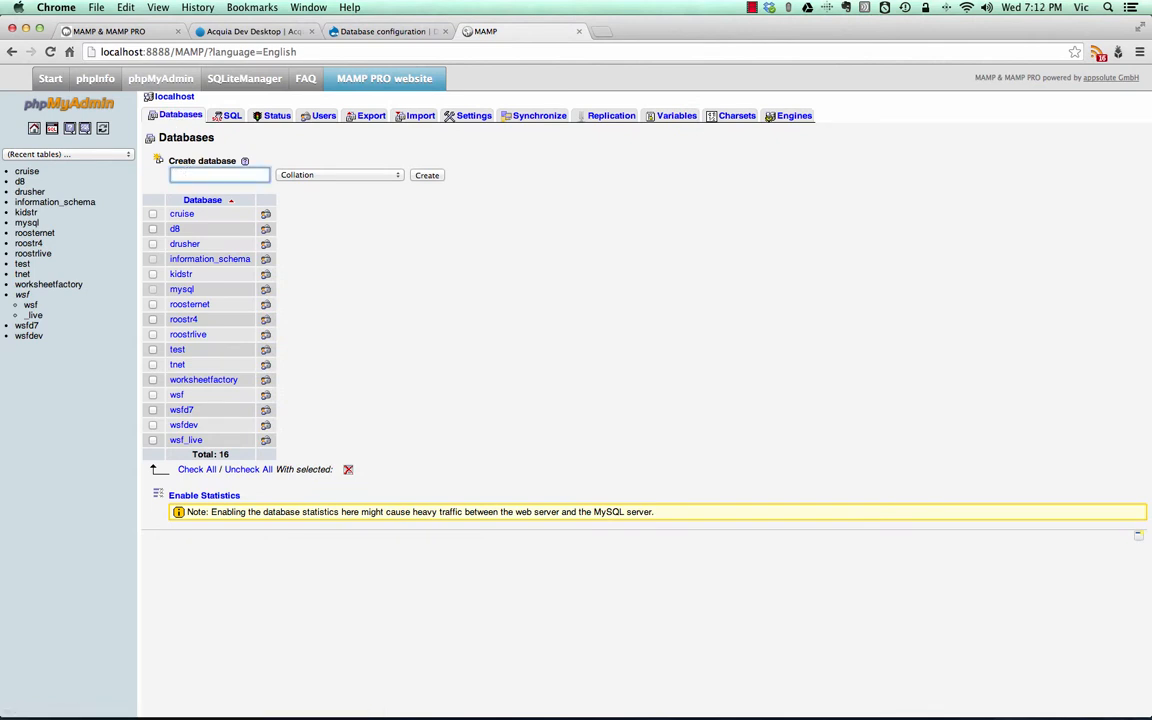
{"action": "type", "text": "newsite"}
{"action": "left_click", "coordinate": [418, 176]}
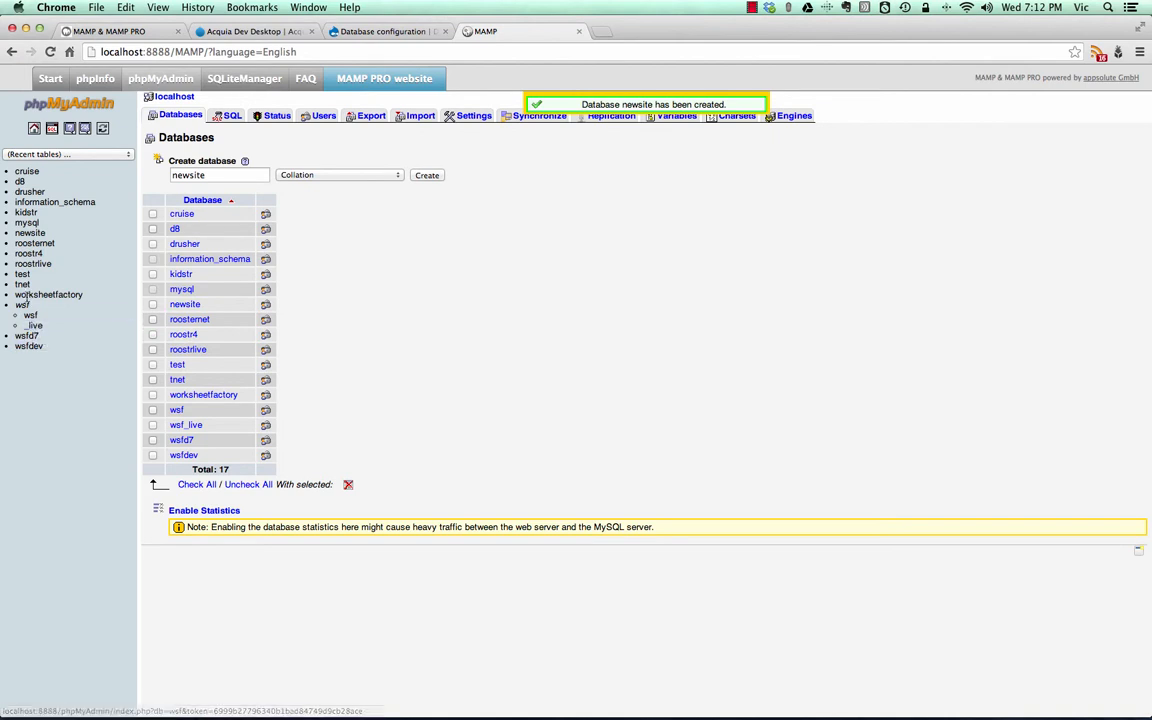
{"action": "left_click", "coordinate": [29, 233]}
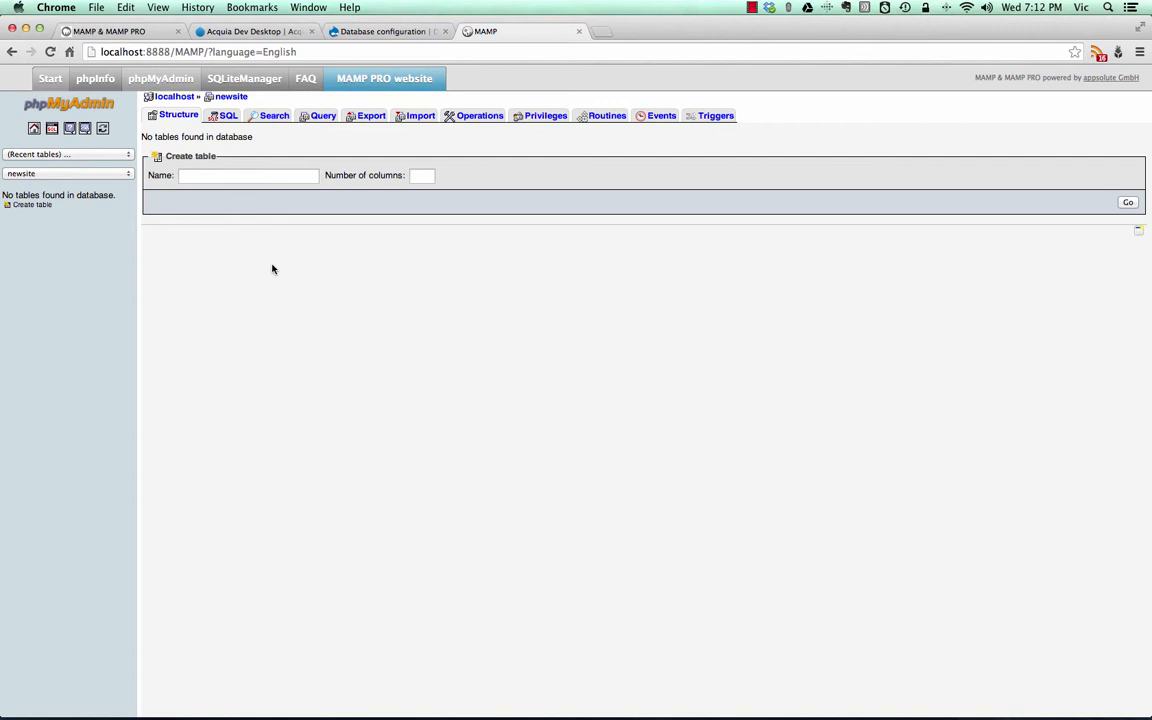
- Return to the Drupal database configuration page and set the database name to newsite
{"action": "left_click", "coordinate": [396, 32]}
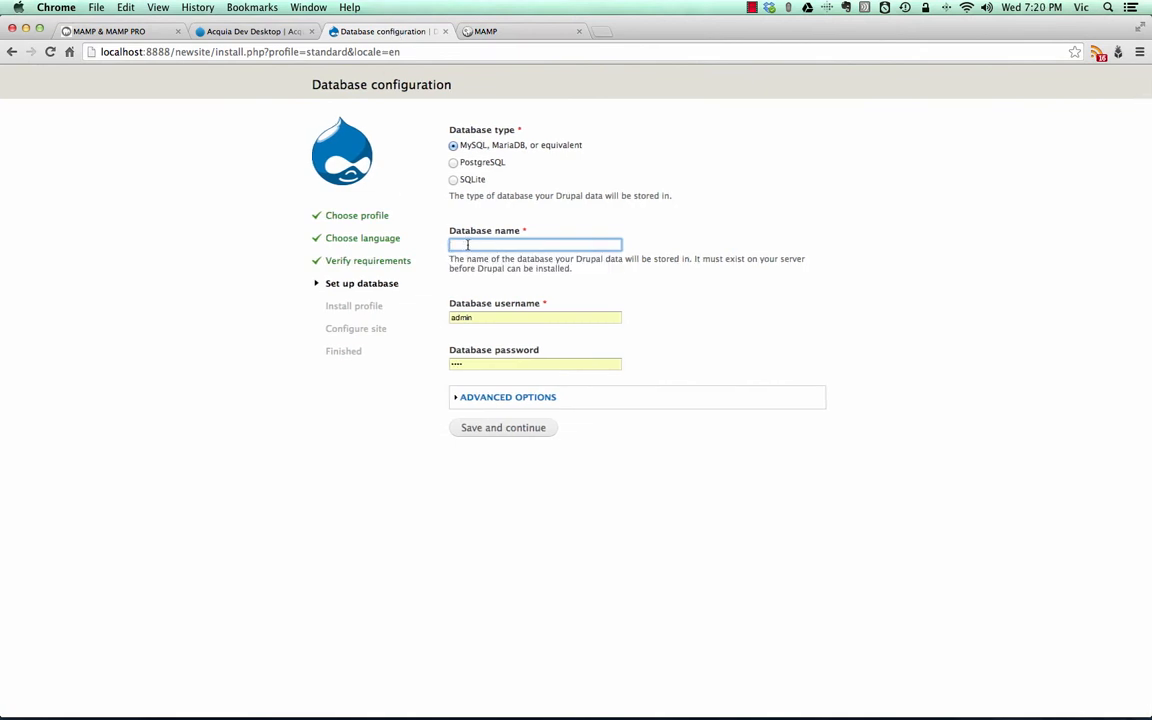
{"action": "type", "text": "new"}
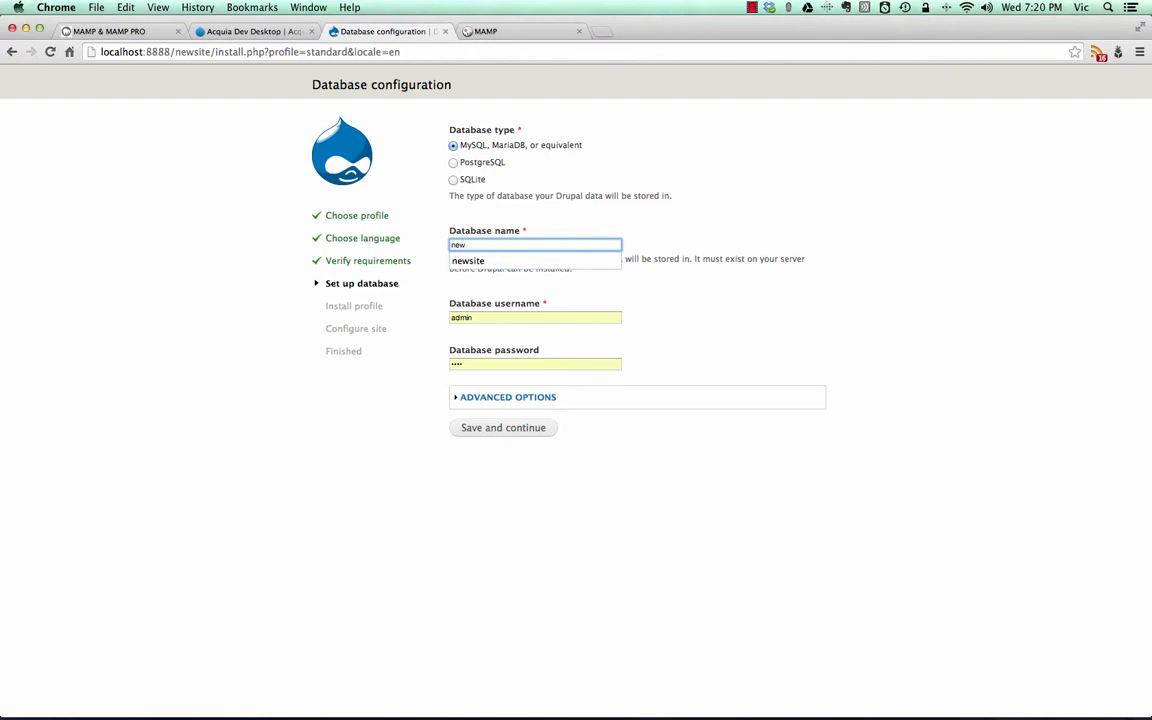
{"action": "key", "text": "Down"}
{"action": "key", "text": "Tab"}
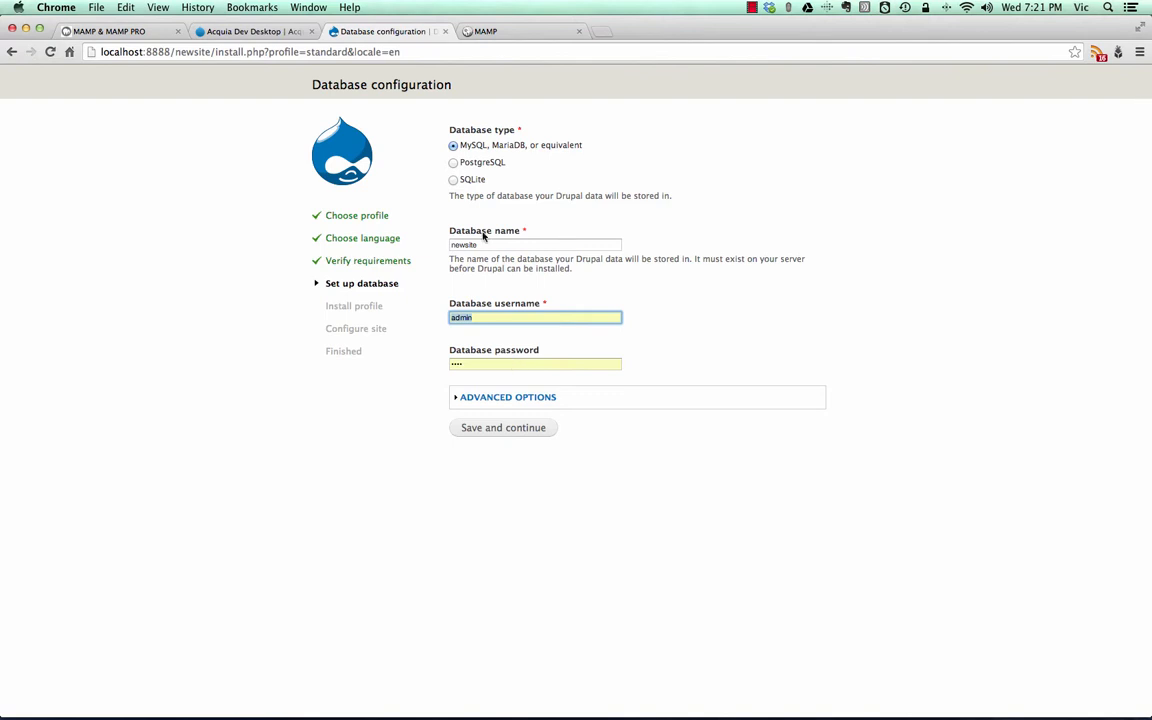
- Look over the advanced database options, collapse them and save the database configuration
{"action": "left_click", "coordinate": [497, 401]}
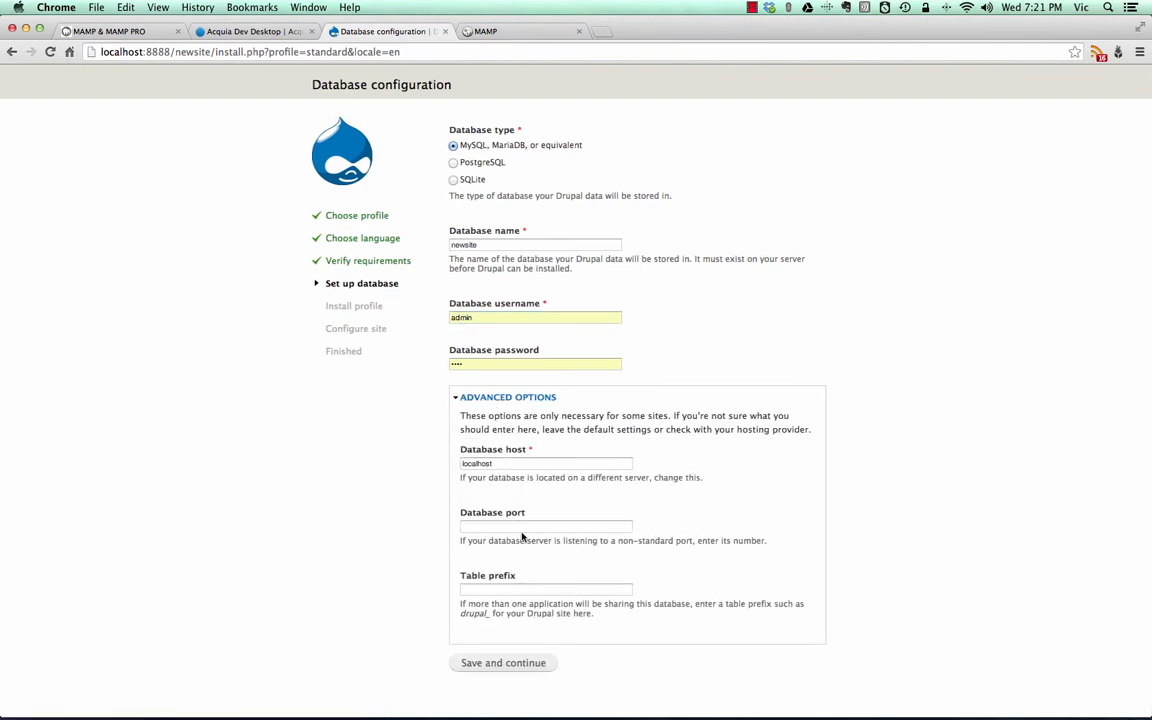
{"action": "left_click", "coordinate": [500, 401]}
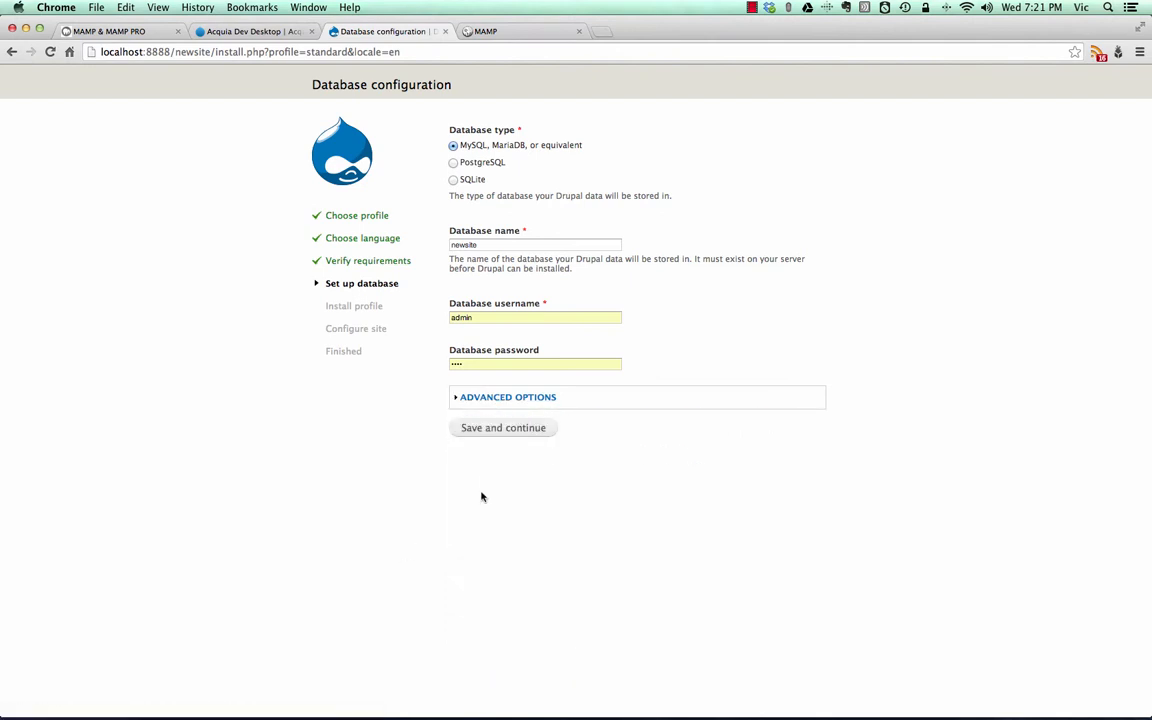
{"action": "left_click", "coordinate": [494, 431]}
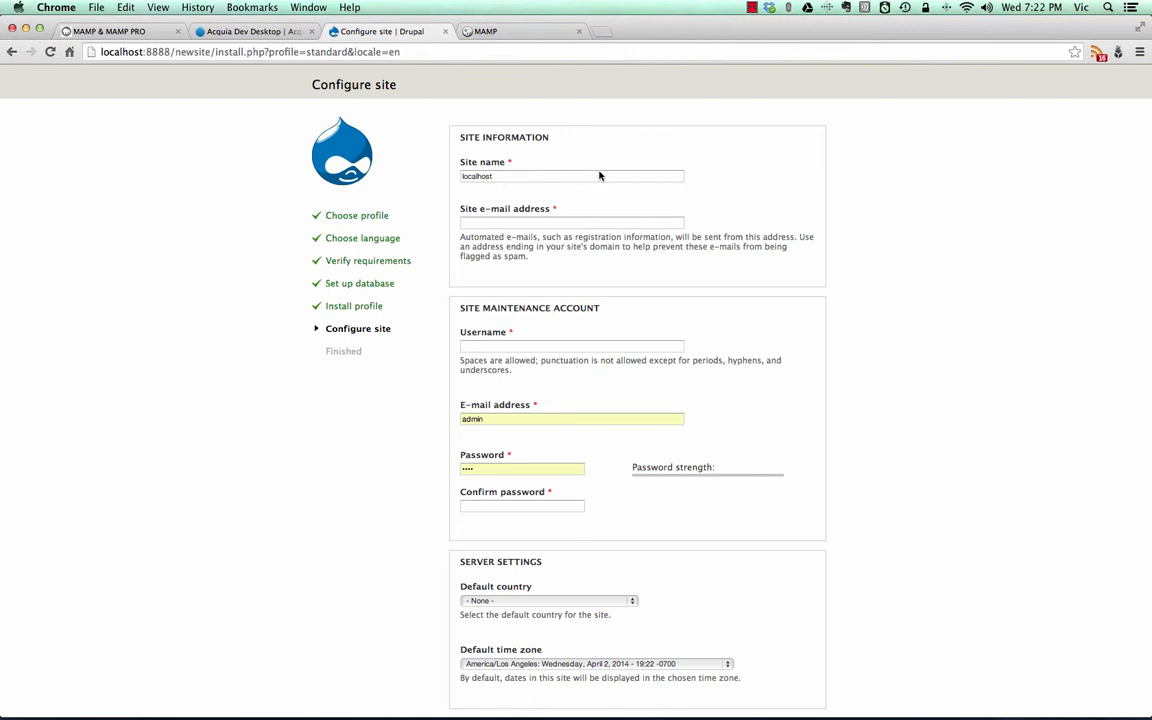
- Set the site name to "Our New Site" on the Configure site page
{"action": "scroll", "coordinate": [686, 397], "scroll_direction": "down", "scroll_amount": 1}
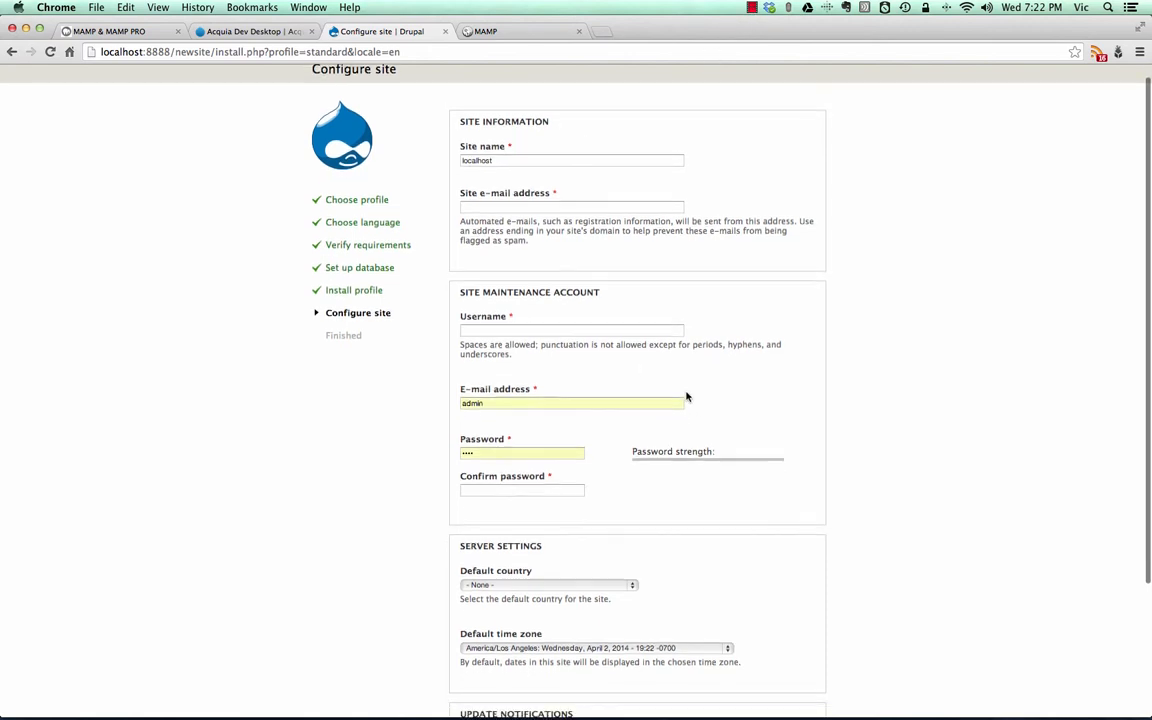
{"action": "left_click_drag", "start_coordinate": [527, 160], "coordinate": [441, 150]}
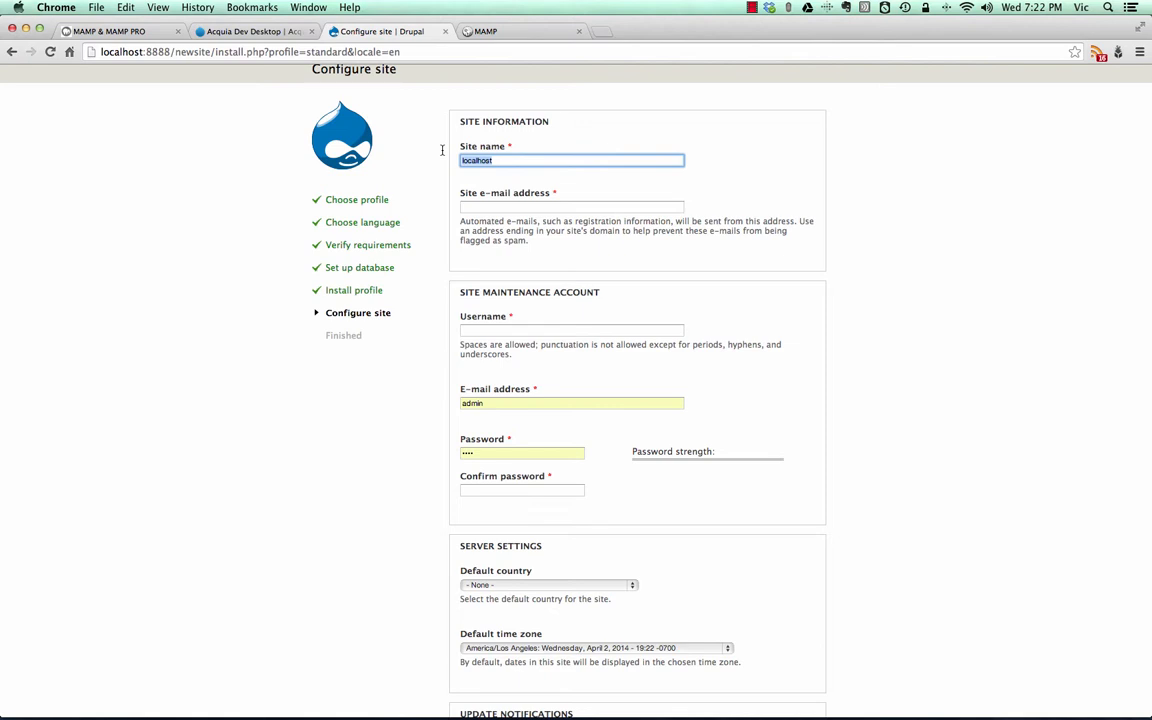
{"action": "type", "text": "New"}
{"action": "key", "text": "BackSpace"}
{"action": "key", "text": "BackSpace"}
{"action": "key", "text": "BackSpace"}
{"action": "type", "text": "Our New Site"}
{"action": "key", "text": "Tab"}
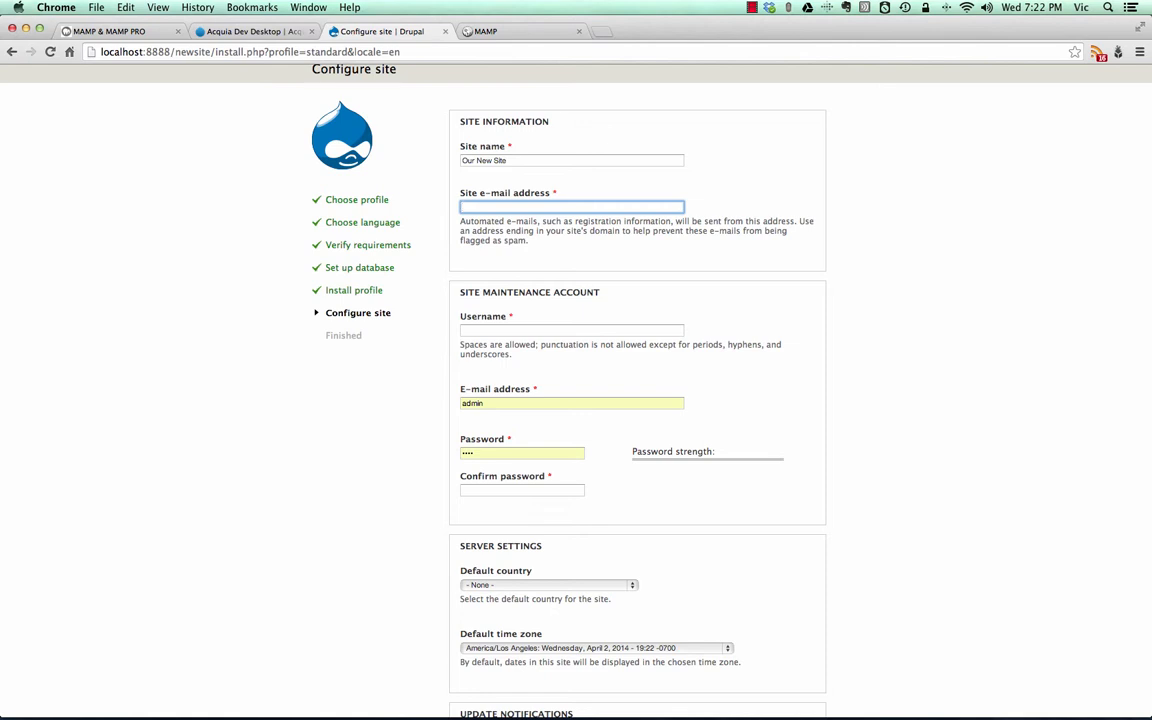
- Fill in the site e-mail address with the site's support address
{"action": "key", "text": "Tab"}
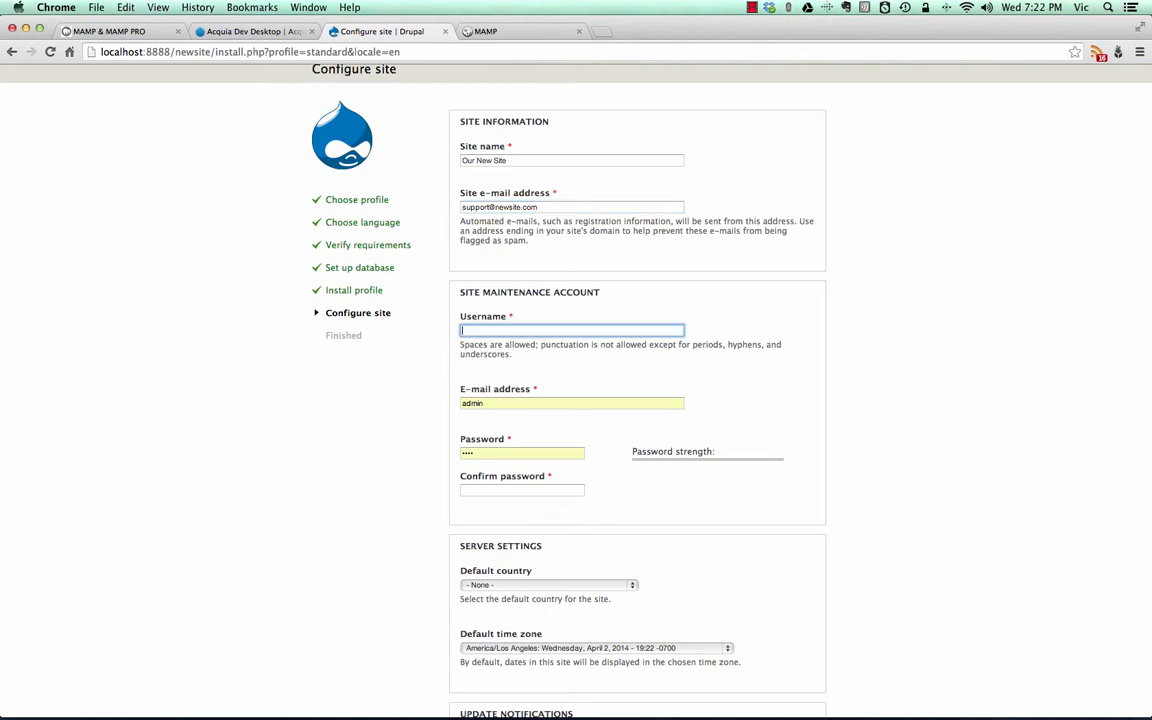
- Set the site maintenance account's username to Admin and fill in its e-mail address
{"action": "scroll", "coordinate": [743, 269], "scroll_direction": "down", "scroll_amount": 2}
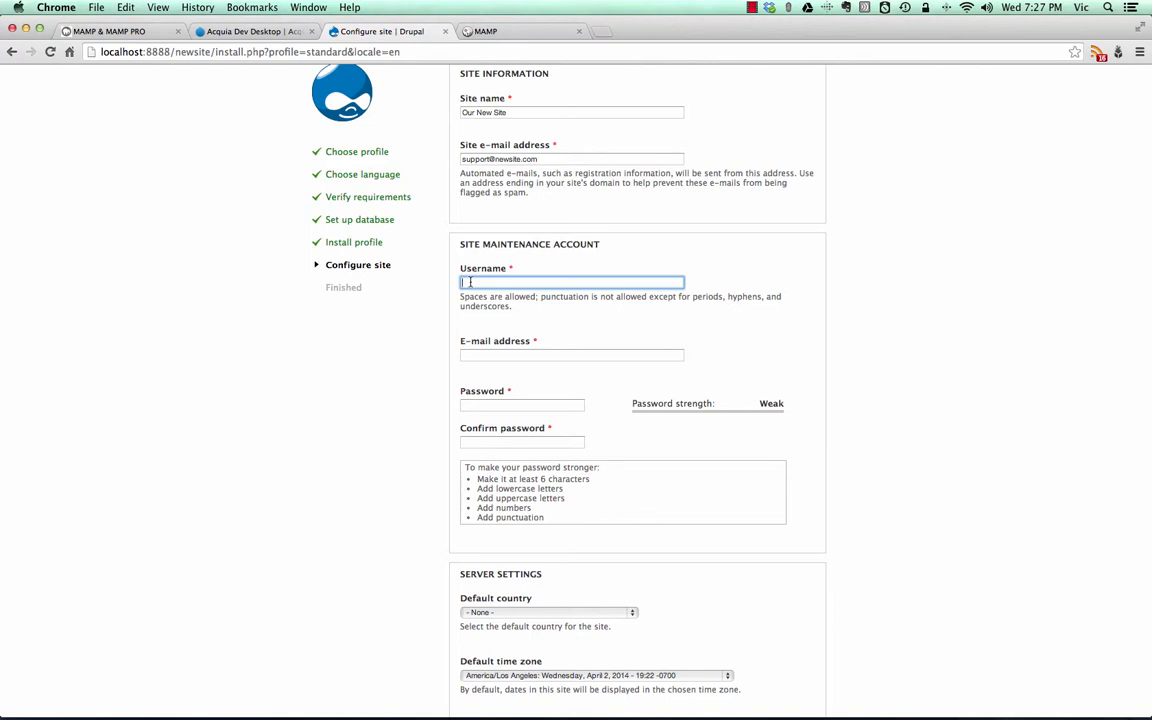
{"action": "type", "text": "Admin"}
{"action": "key", "text": "Tab"}
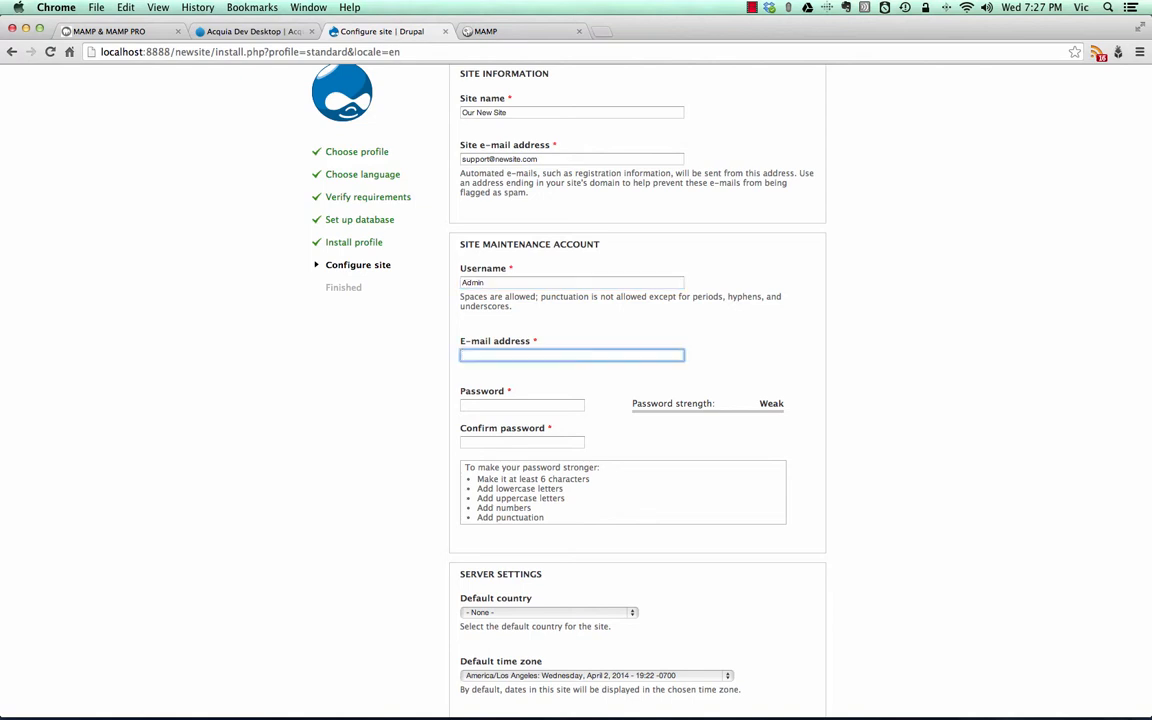
{"action": "key", "text": "Tab"}
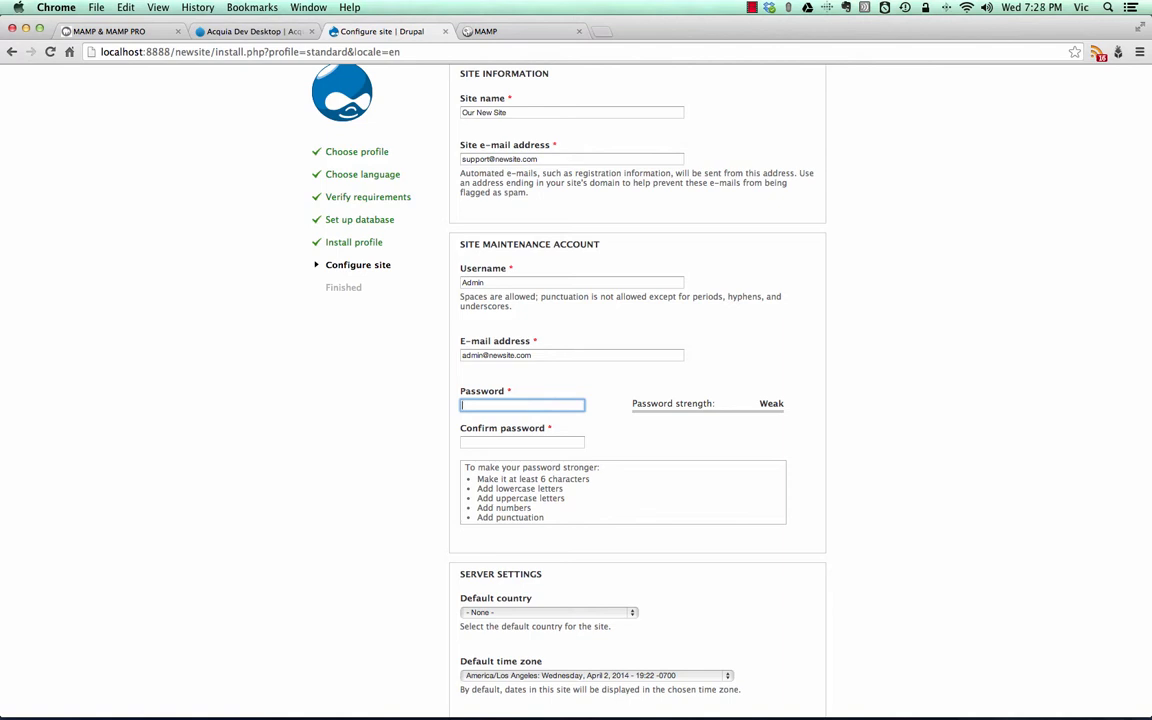
- Enter the maintenance account's password and repeat it in the confirmation field
{"action": "type", "text": "••••"}
{"action": "key", "text": "Tab"}
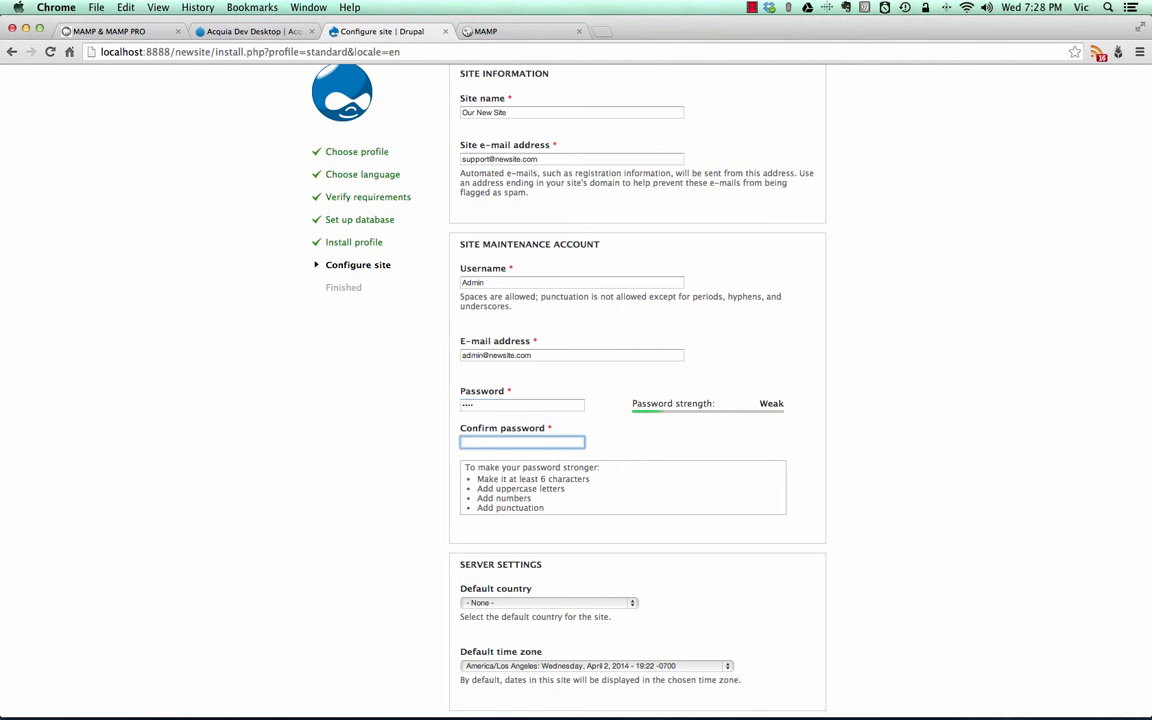
{"action": "type", "text": "••••"}
{"action": "key", "text": "Tab"}
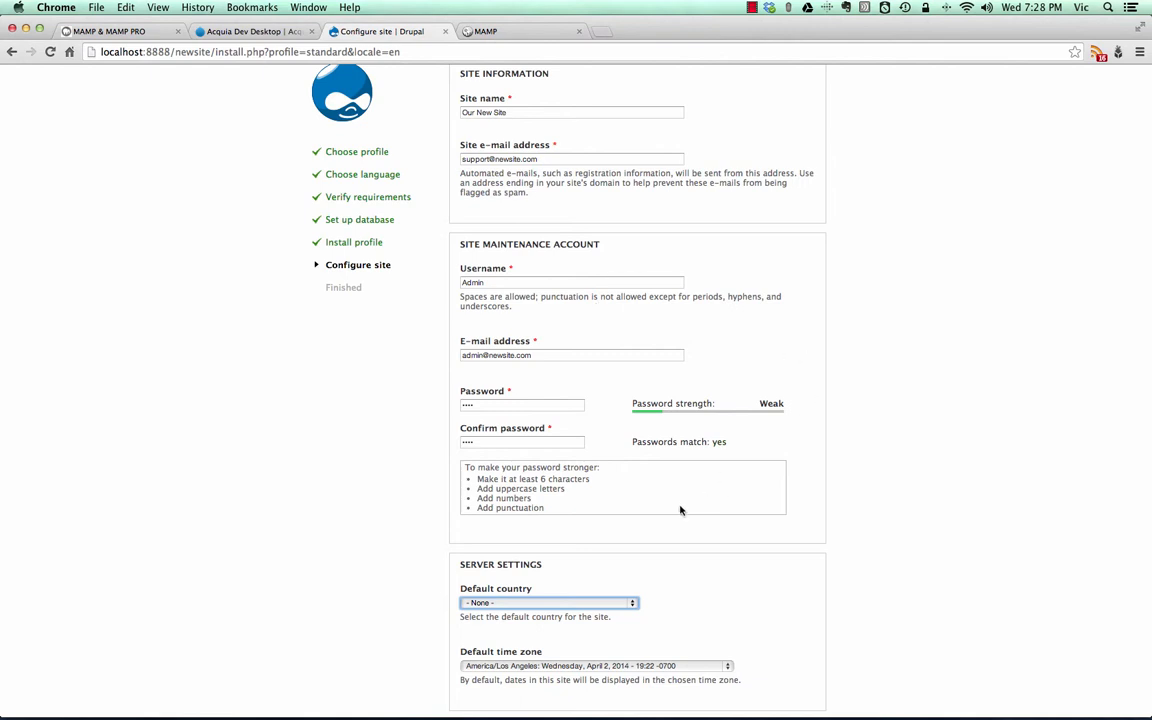
- Set the site's default country to United States in the server settings
{"action": "scroll", "coordinate": [680, 510], "scroll_direction": "down", "scroll_amount": 3}
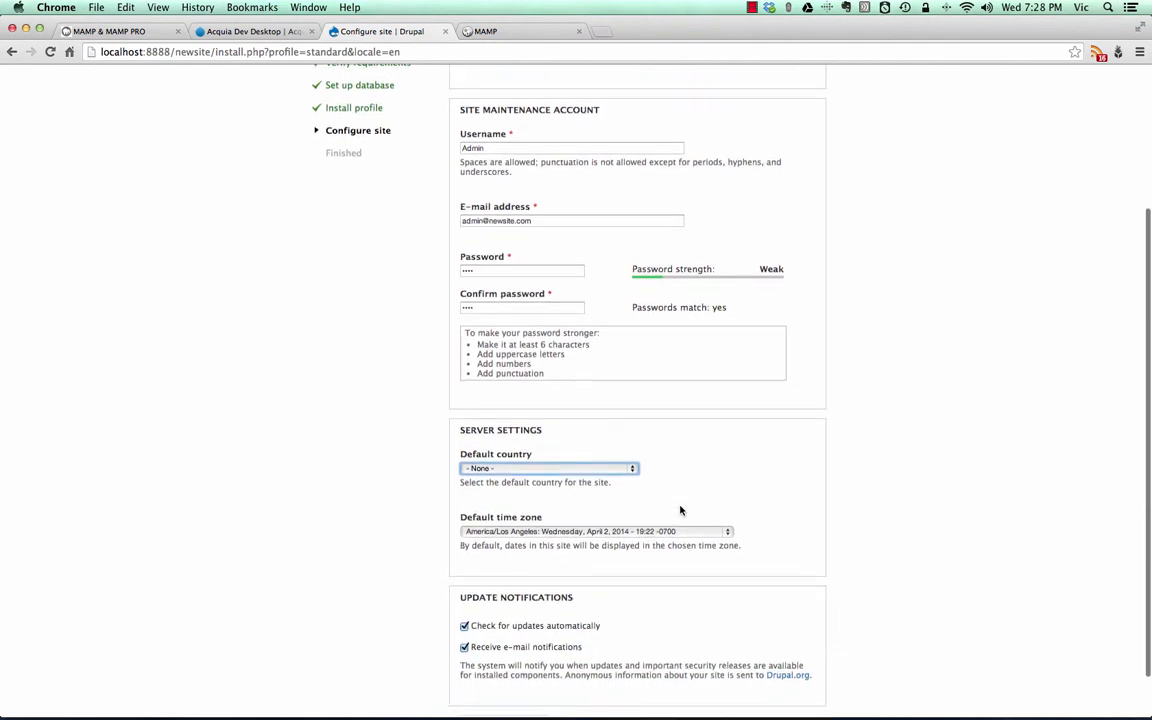
{"action": "scroll", "coordinate": [680, 510], "scroll_direction": "down", "scroll_amount": 1}
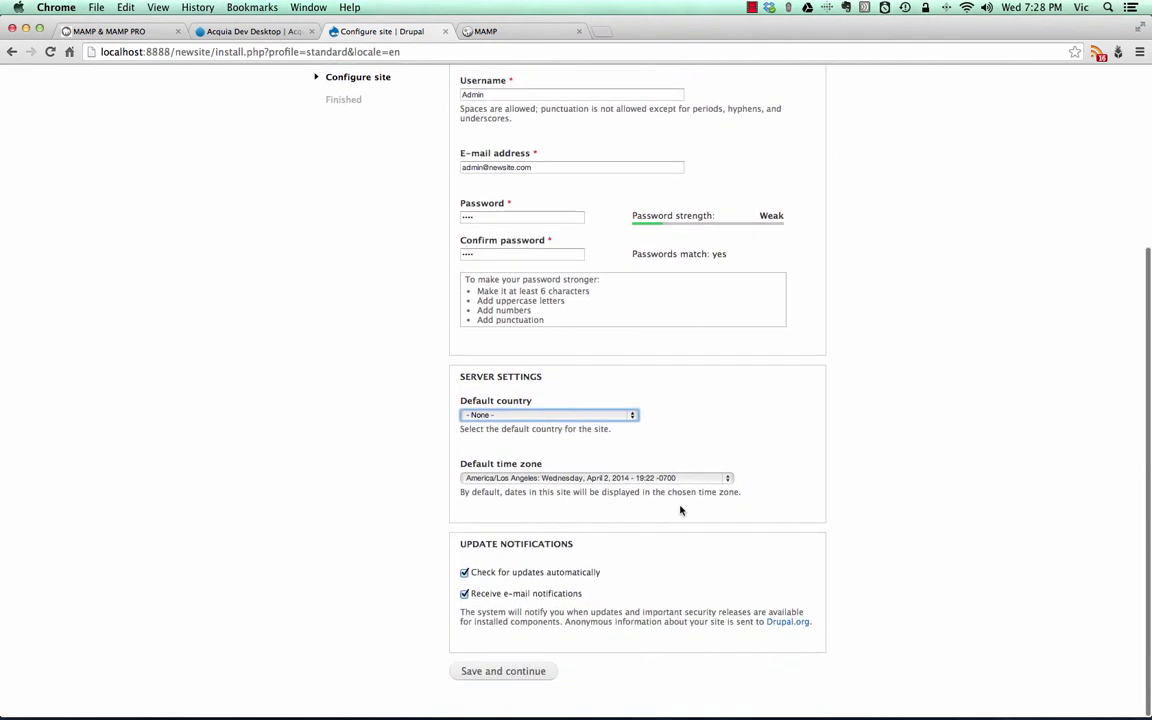
{"action": "left_click", "coordinate": [543, 421]}
{"action": "type", "text": "un"}
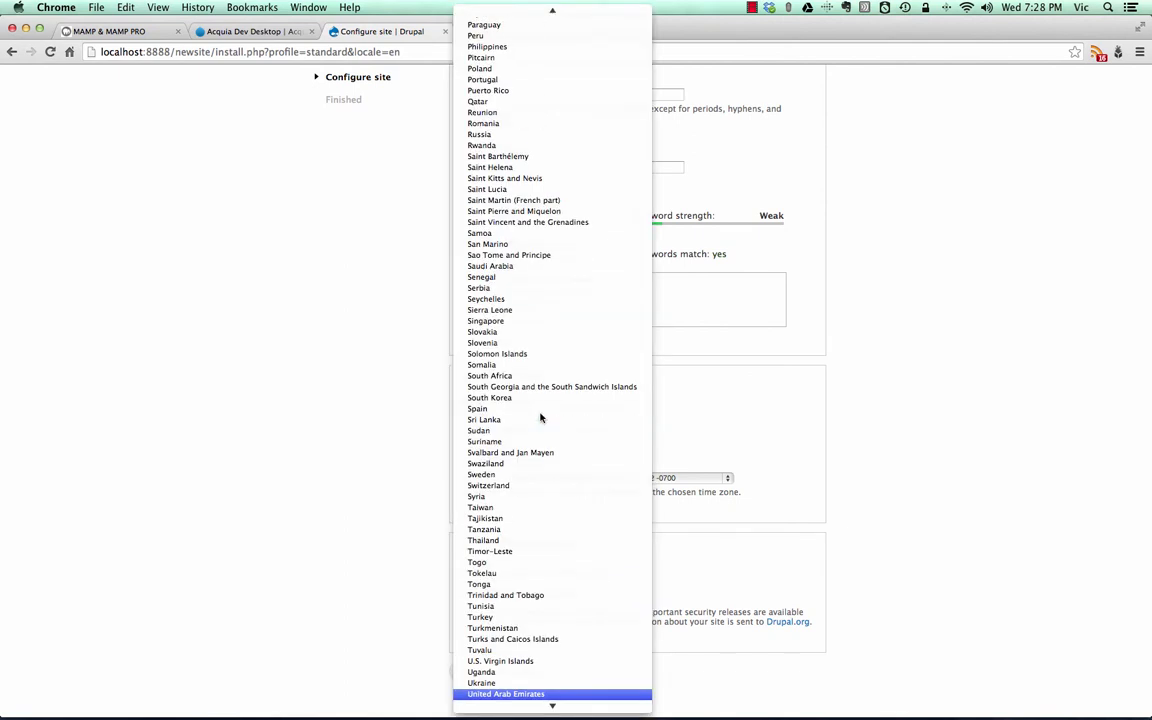
{"action": "key", "text": "Down"}
{"action": "key", "text": "Down"}
{"action": "key", "text": "Down"}
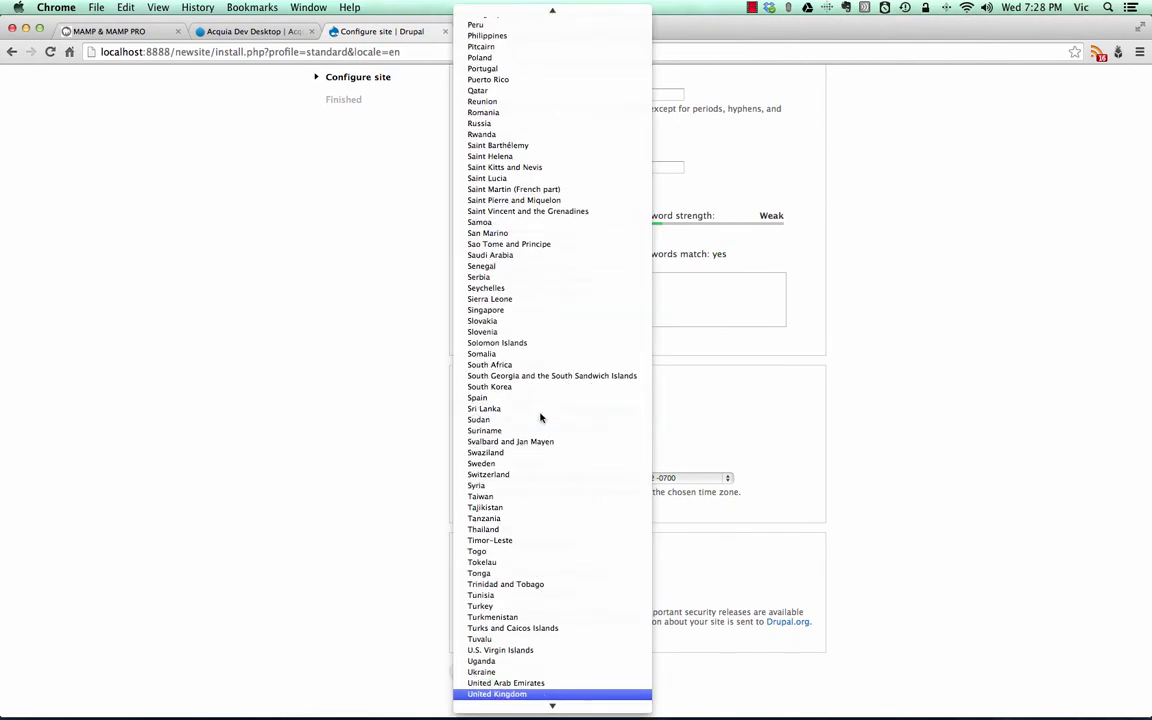
{"action": "key", "text": "Up"}
{"action": "key", "text": "Return"}
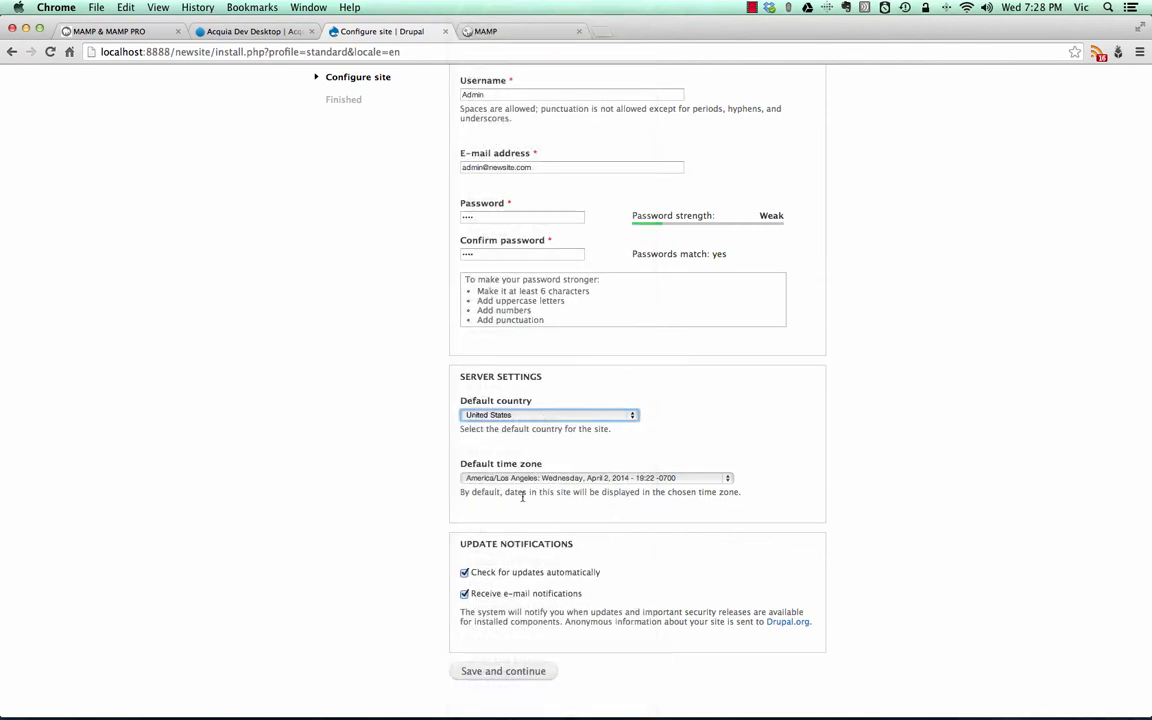
- Save the site configuration to finish the installation and decline password saving for this site
{"action": "scroll", "coordinate": [510, 530], "scroll_direction": "up", "scroll_amount": 1}
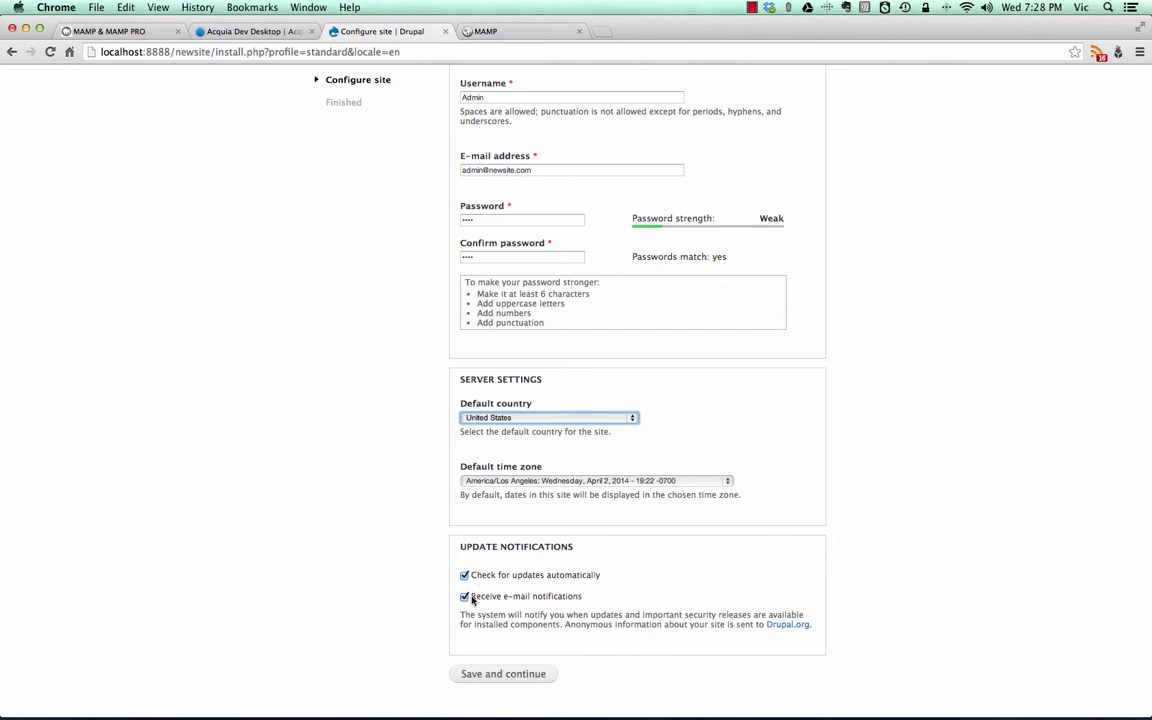
{"action": "left_click", "coordinate": [514, 677]}
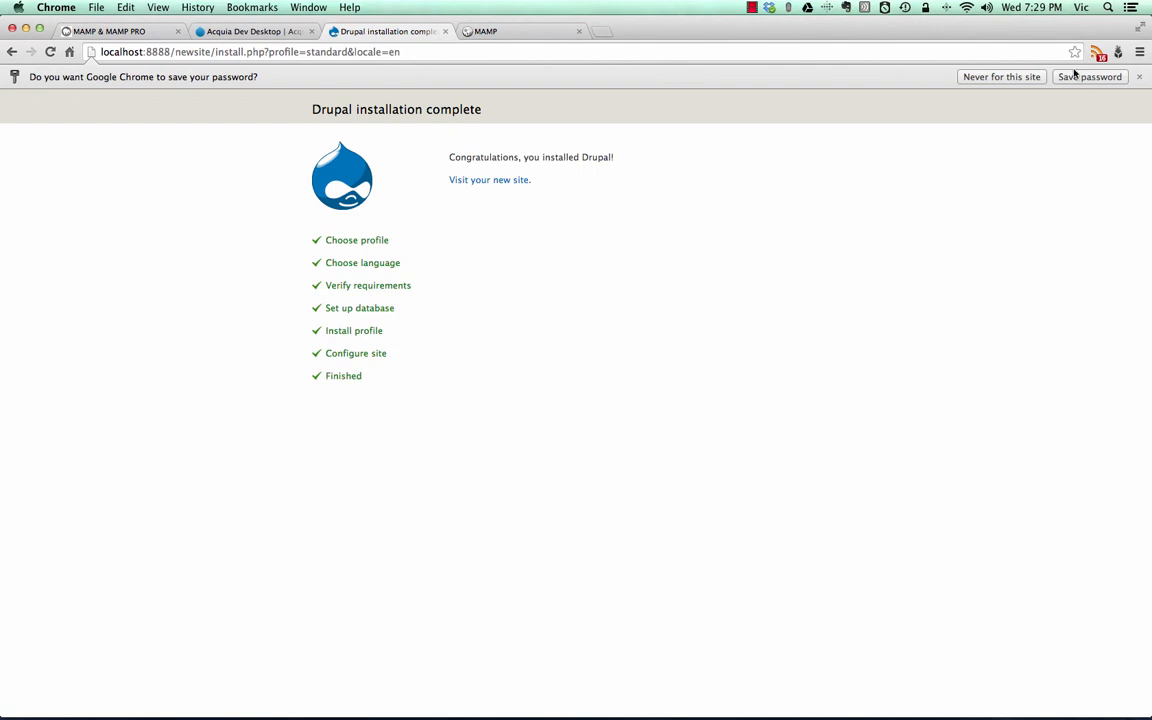
{"action": "left_click", "coordinate": [1025, 74]}
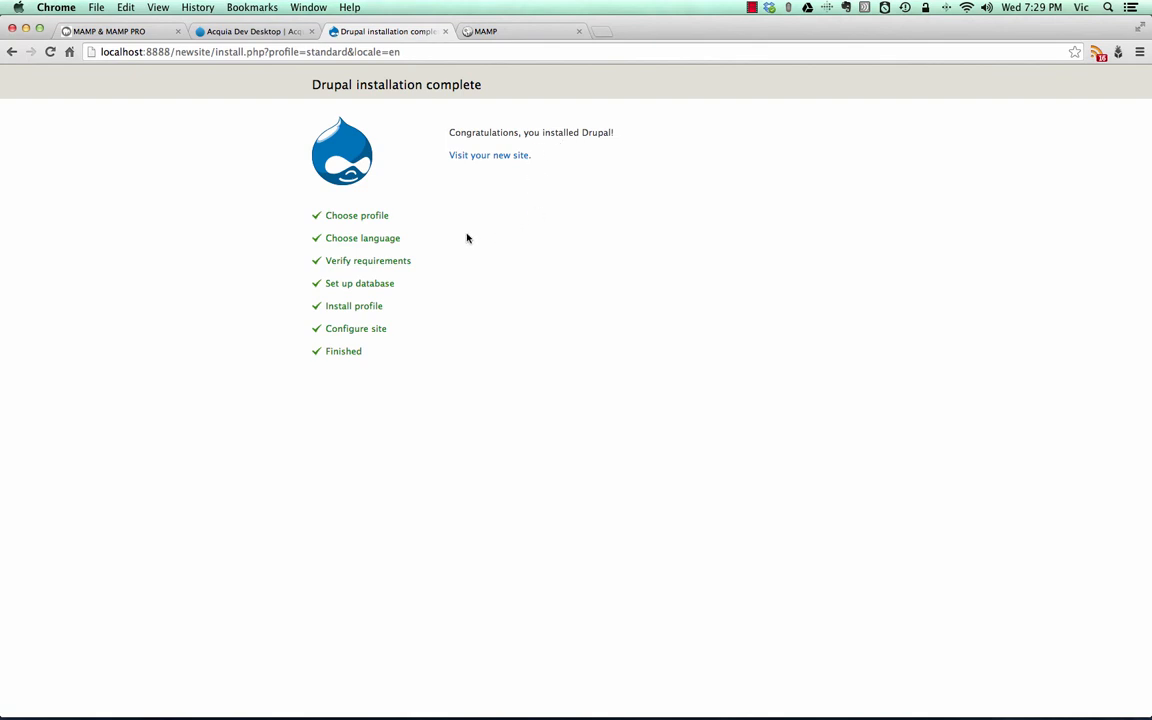
- Visit the newly installed site and check its local address
{"action": "left_click", "coordinate": [496, 156]}
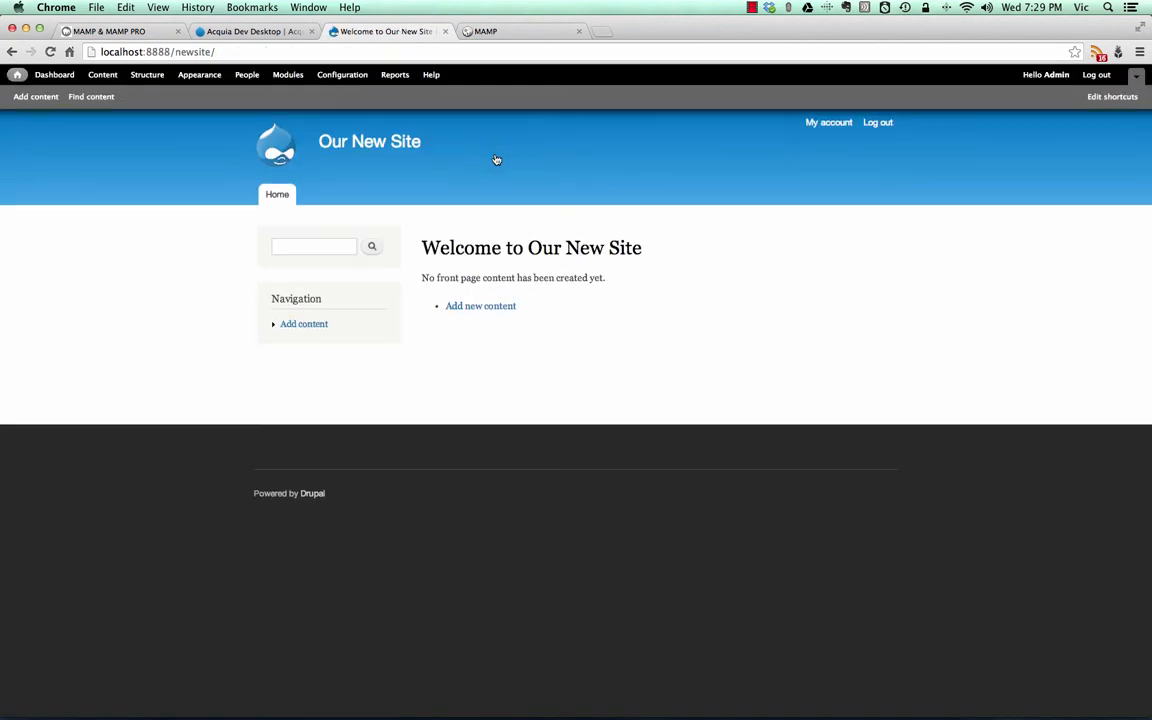
{"action": "left_click", "coordinate": [214, 51]}
{"action": "left_click", "coordinate": [222, 49]}
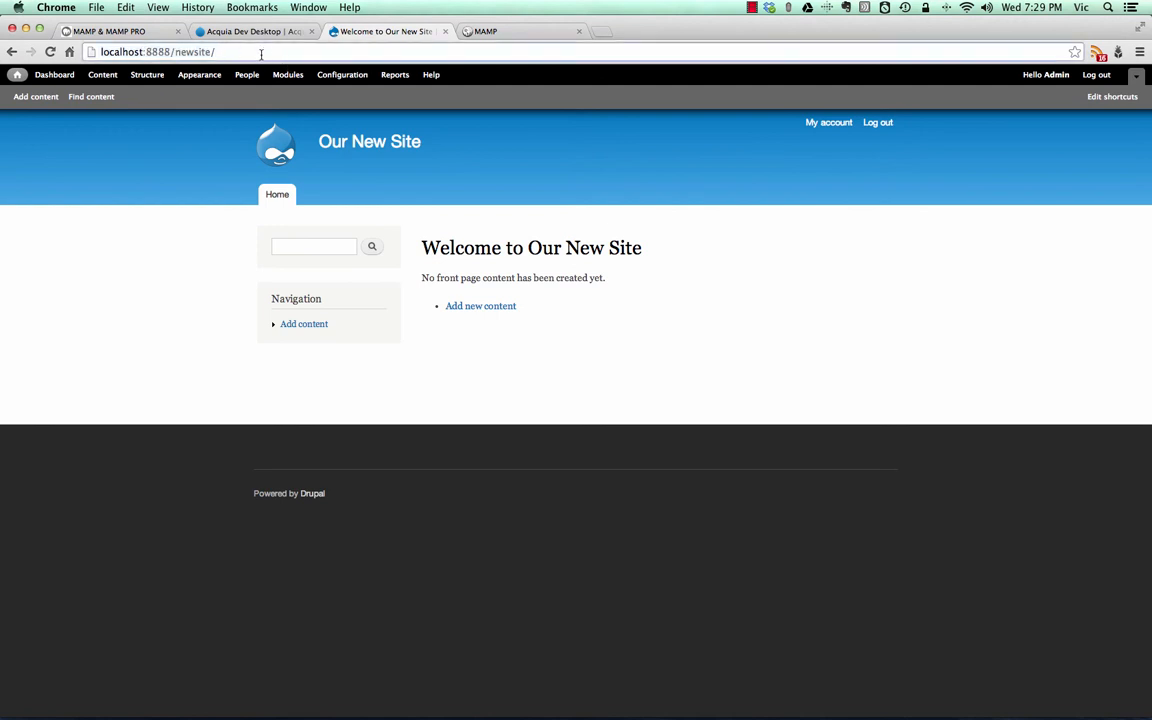
{"action": "mouse_move", "coordinate": [395, 258]}
{"action": "left_click", "coordinate": [752, 7]}
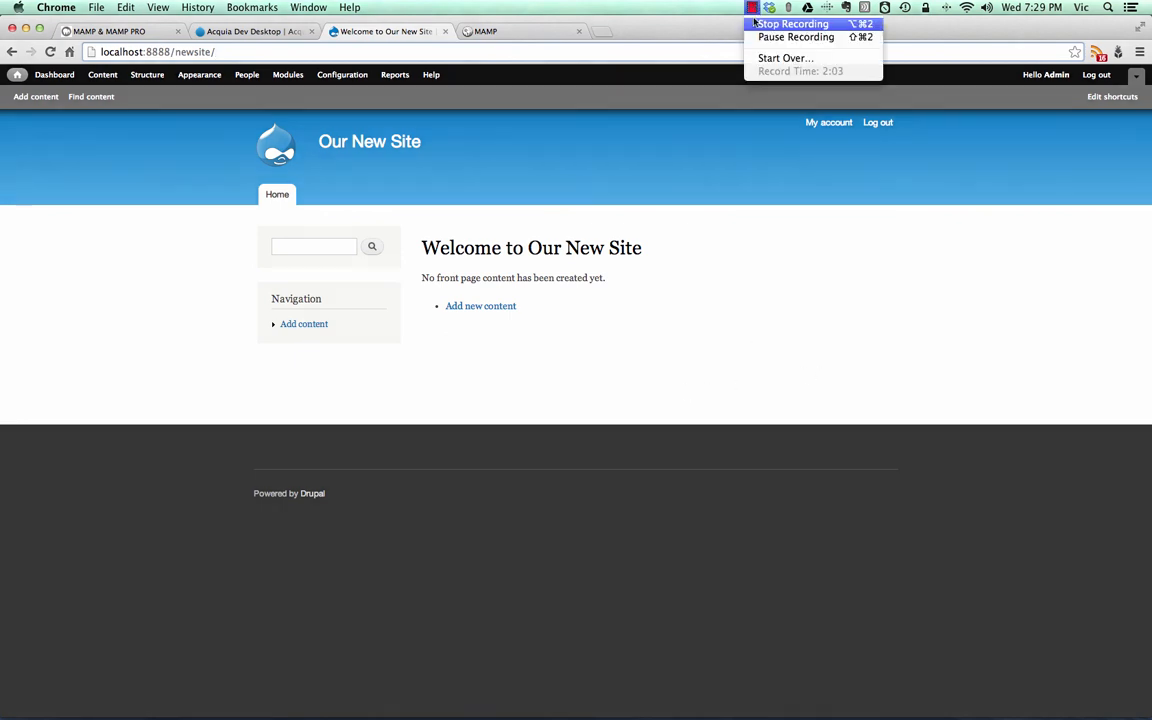